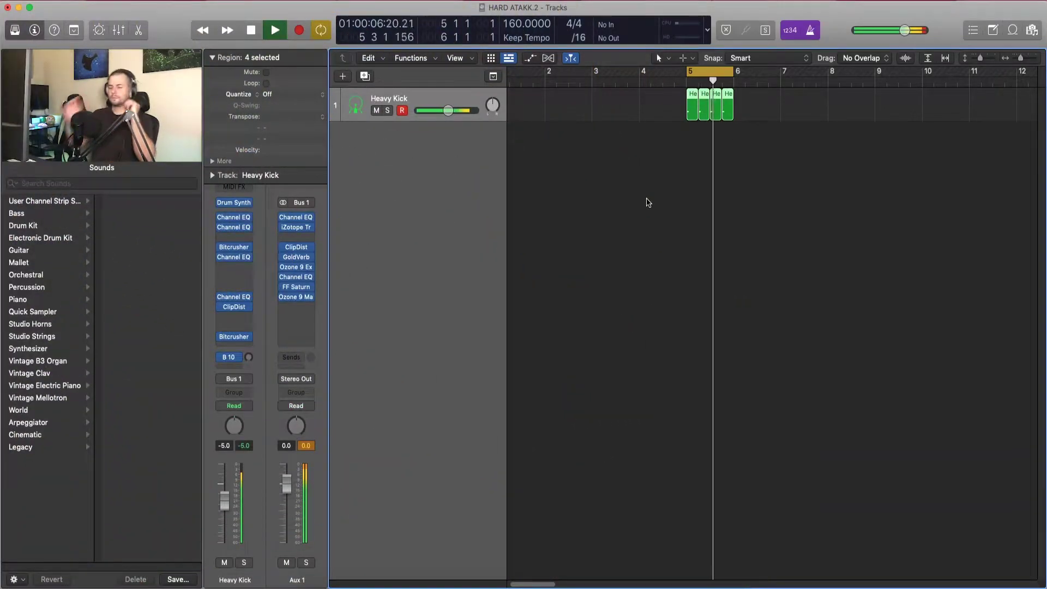
# Stop the kick loop's playback and show the mixer with the Heavy Kick channel's effects
pyautogui.press('space')
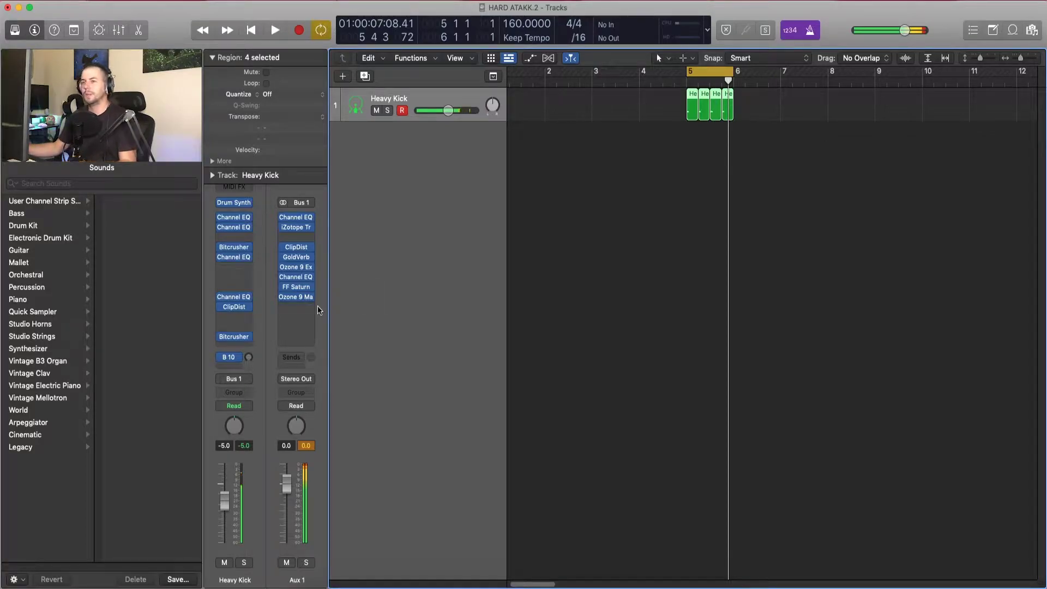
pyautogui.press('x')
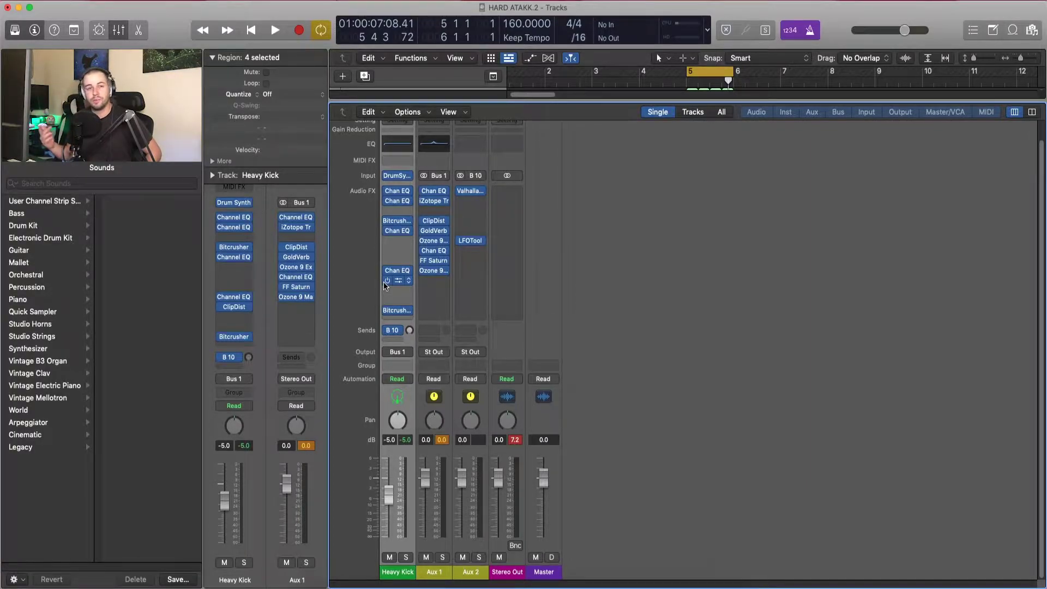
pyautogui.moveTo(400, 206)
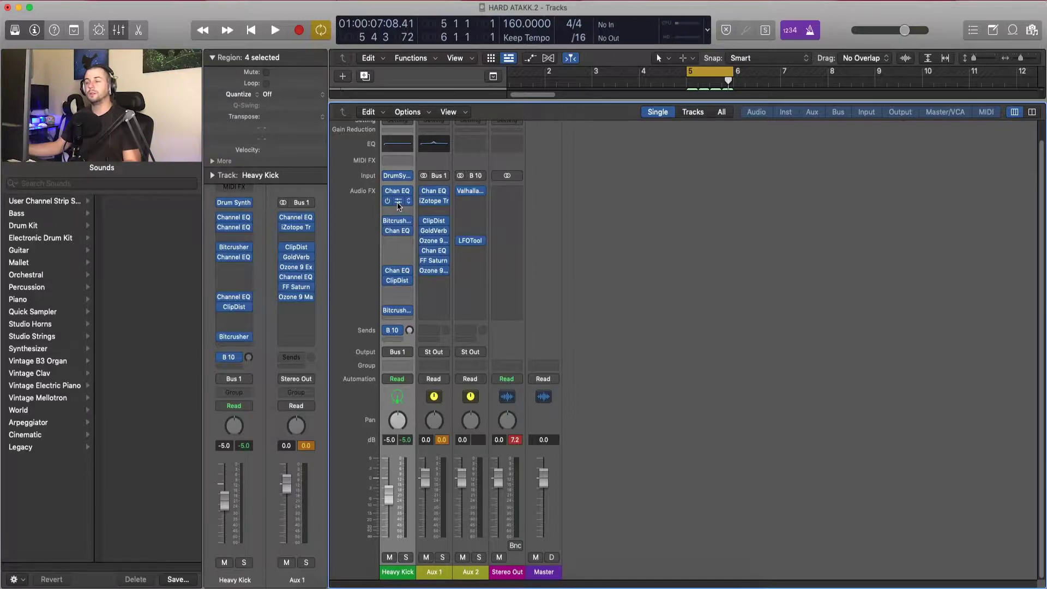
# Bypass all audio effects on the Aux 1 channel
pyautogui.moveTo(422, 271)
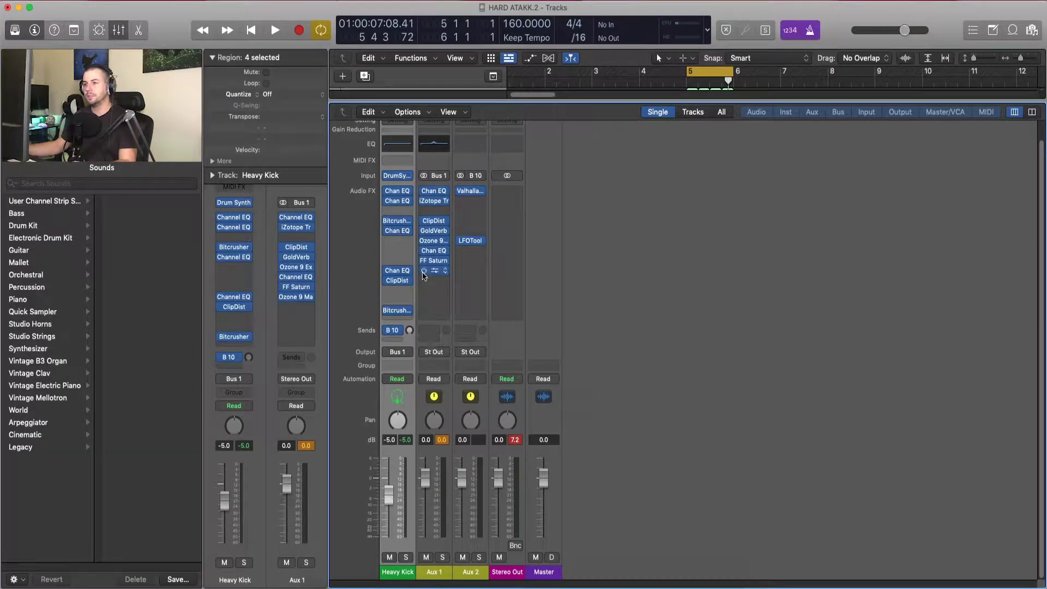
pyautogui.click(422, 262)
pyautogui.click(423, 251)
pyautogui.click(423, 241)
pyautogui.click(423, 231)
pyautogui.click(423, 221)
pyautogui.click(423, 202)
pyautogui.click(268, 181)
pyautogui.click(263, 202)
pyautogui.click(263, 202)
# Bypass every audio effect on the Heavy Kick channel, leaving only the Drum Synth instrument active
pyautogui.click(165, 509)
pyautogui.click(165, 430)
pyautogui.click(165, 404)
pyautogui.click(166, 300)
pyautogui.click(167, 275)
pyautogui.click(389, 200)
# Audition the unprocessed kick and examine the Drum Synth's pitch, tone, shape, sweep, decay and saturation settings
pyautogui.press('space')
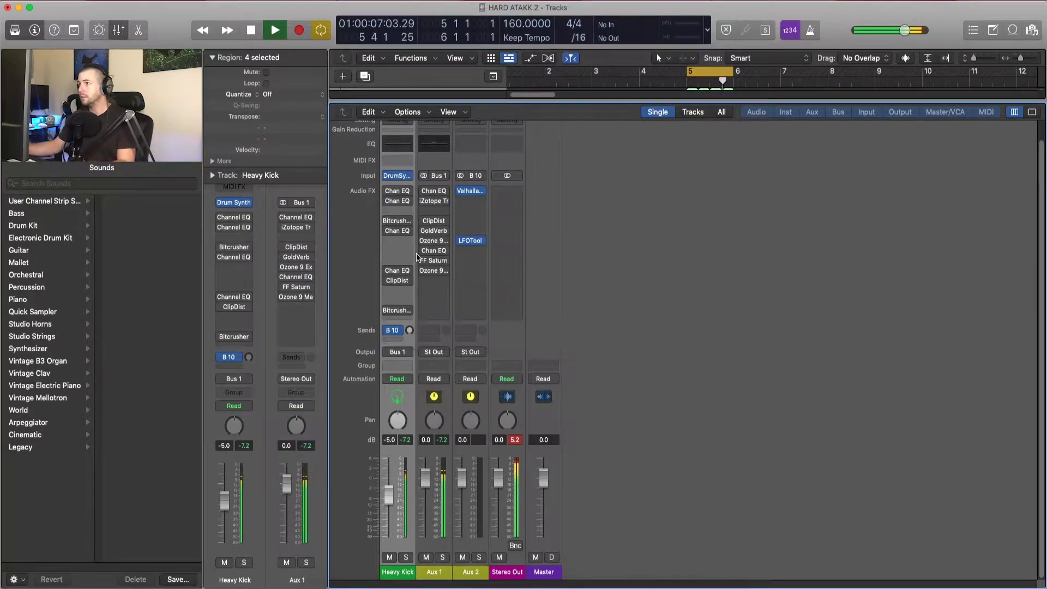
pyautogui.press('space')
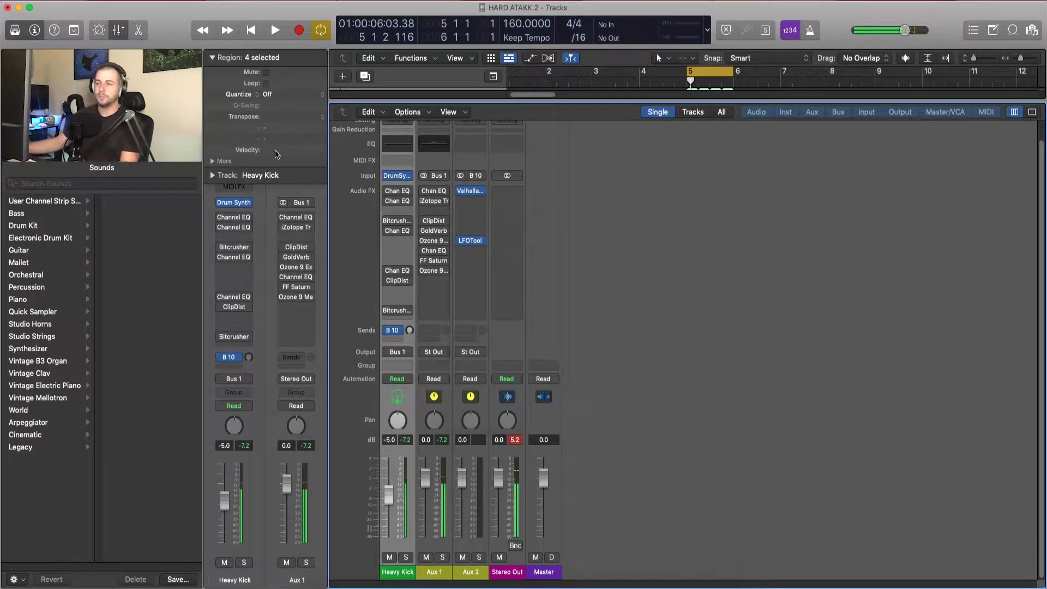
pyautogui.click(397, 177)
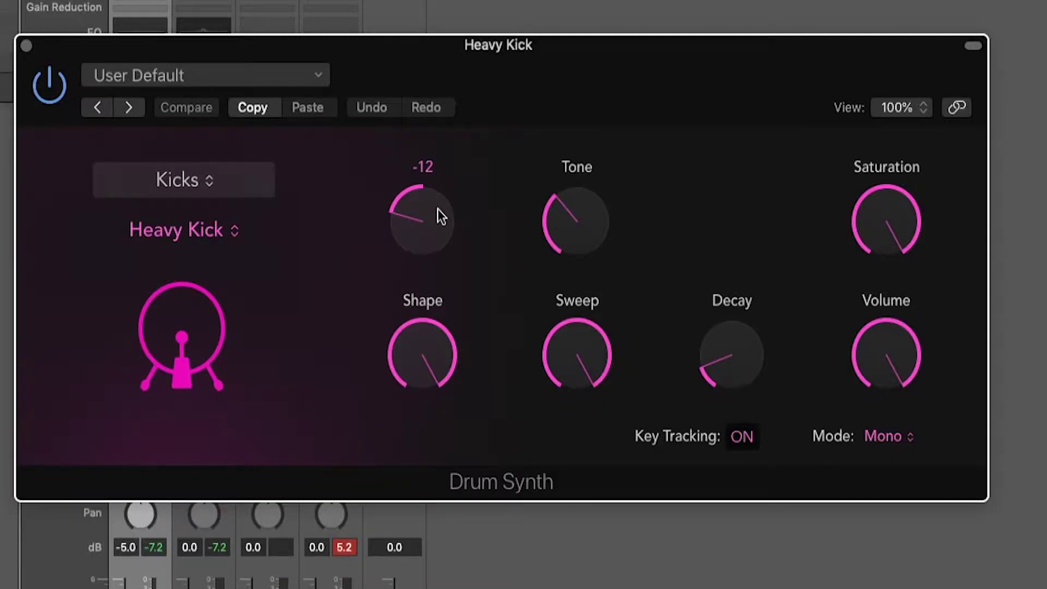
pyautogui.moveTo(647, 248)
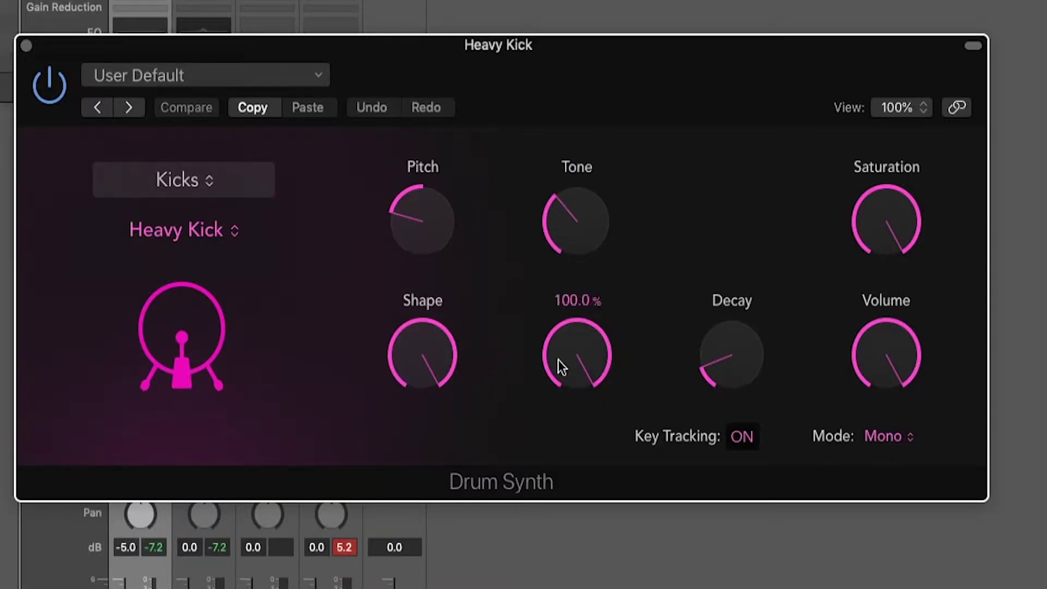
pyautogui.moveTo(744, 355)
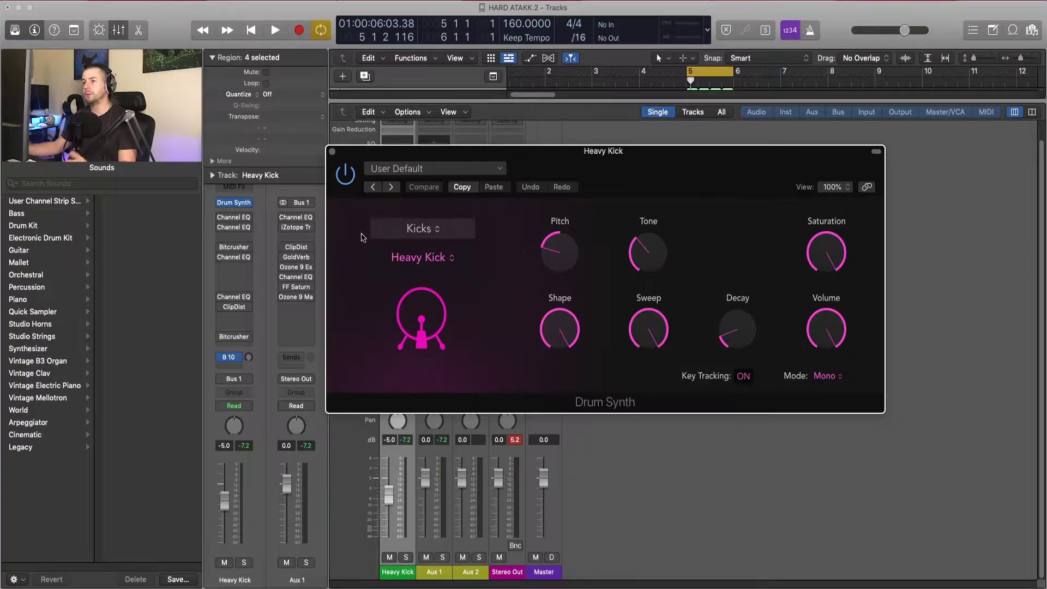
pyautogui.click(332, 152)
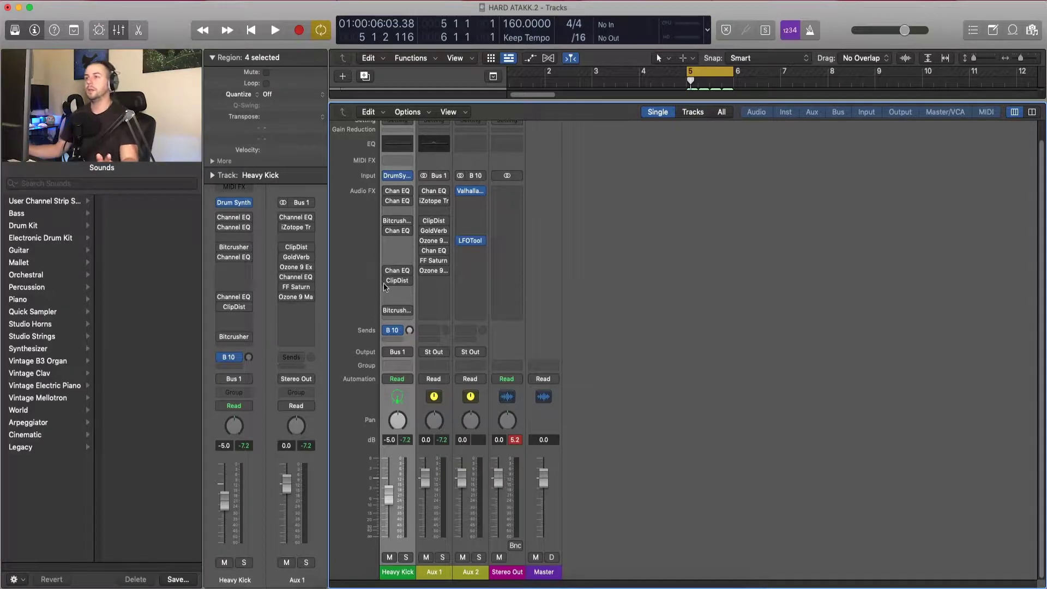
# Re-enable the first two Channel EQs and the first Bitcrusher on Heavy Kick, and audition the distorted kick
pyautogui.click(397, 191)
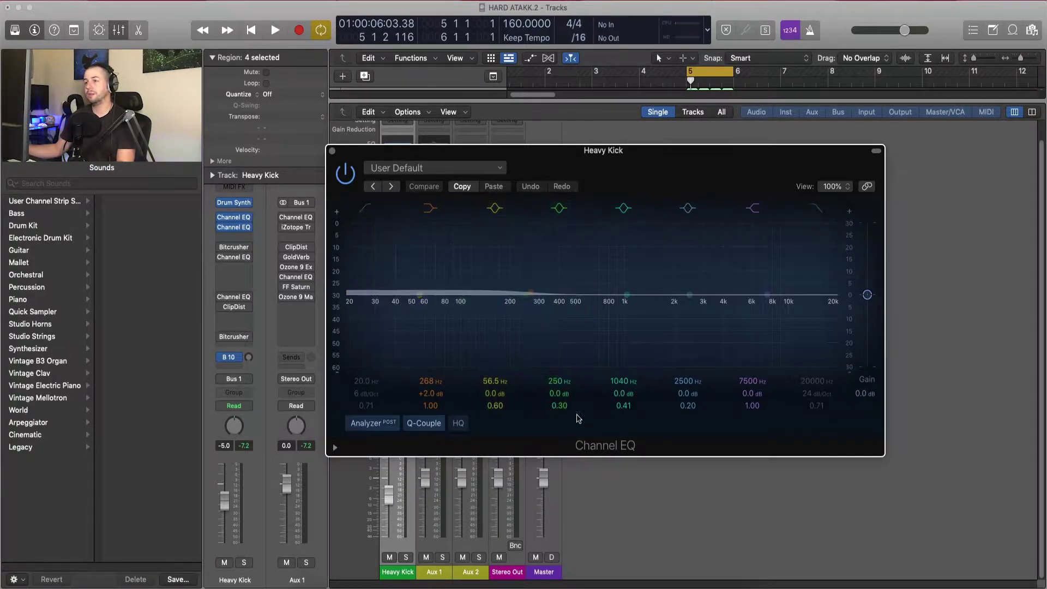
pyautogui.click(331, 152)
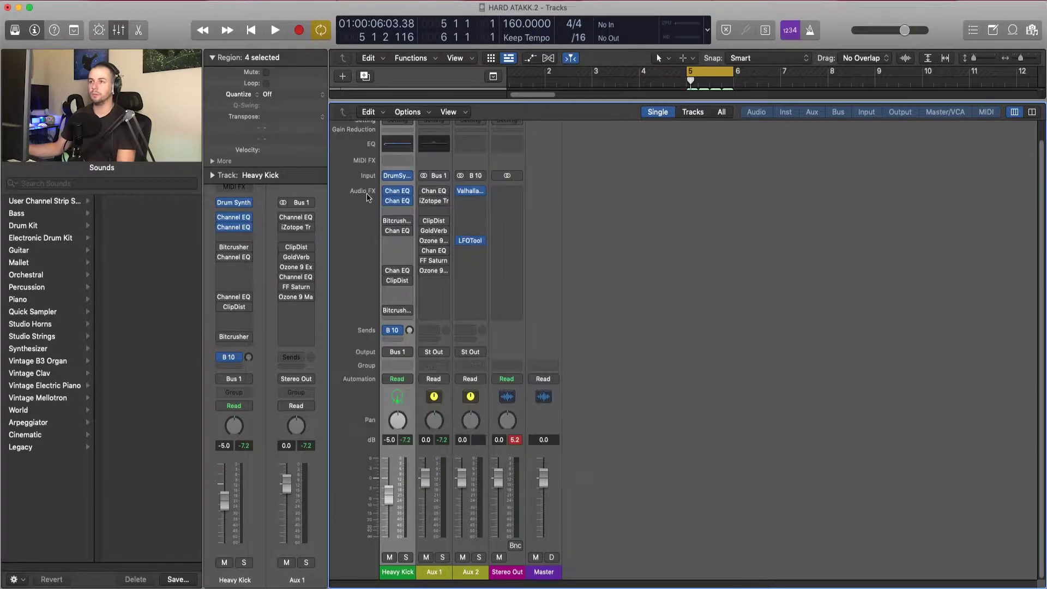
pyautogui.click(402, 222)
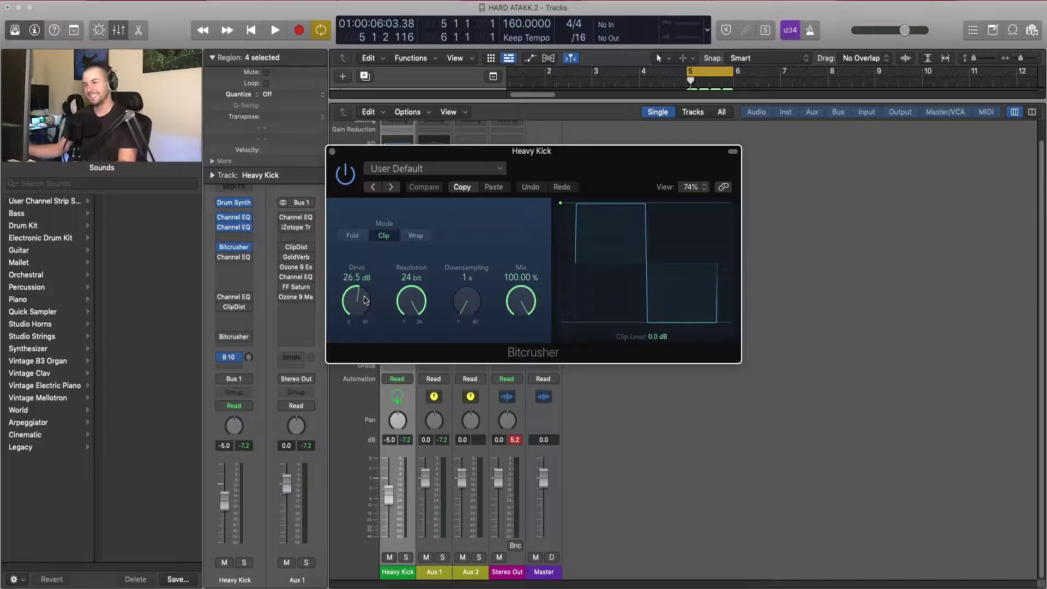
pyautogui.press('space')
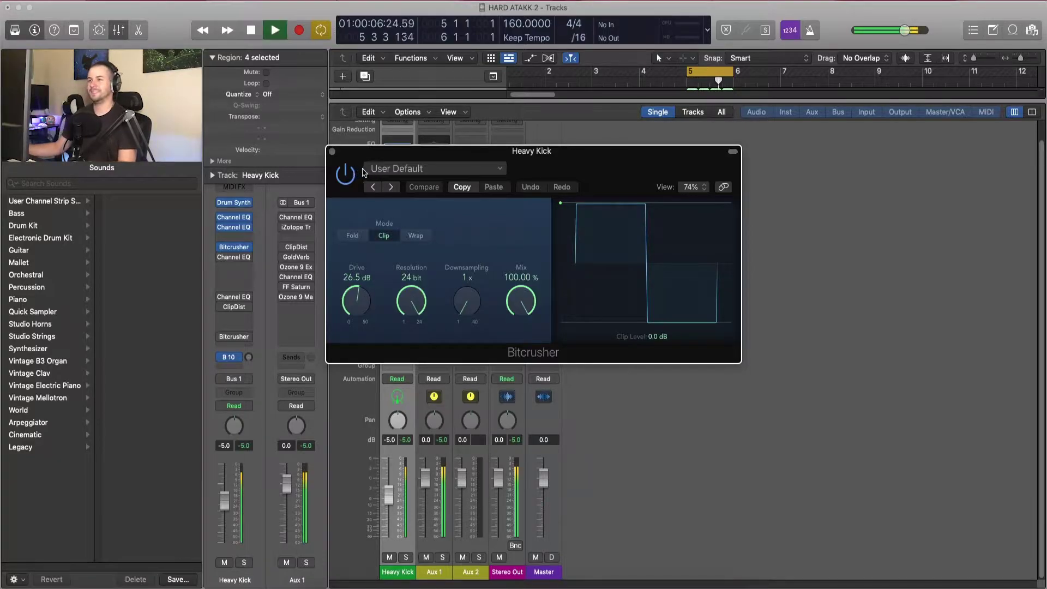
pyautogui.press('space')
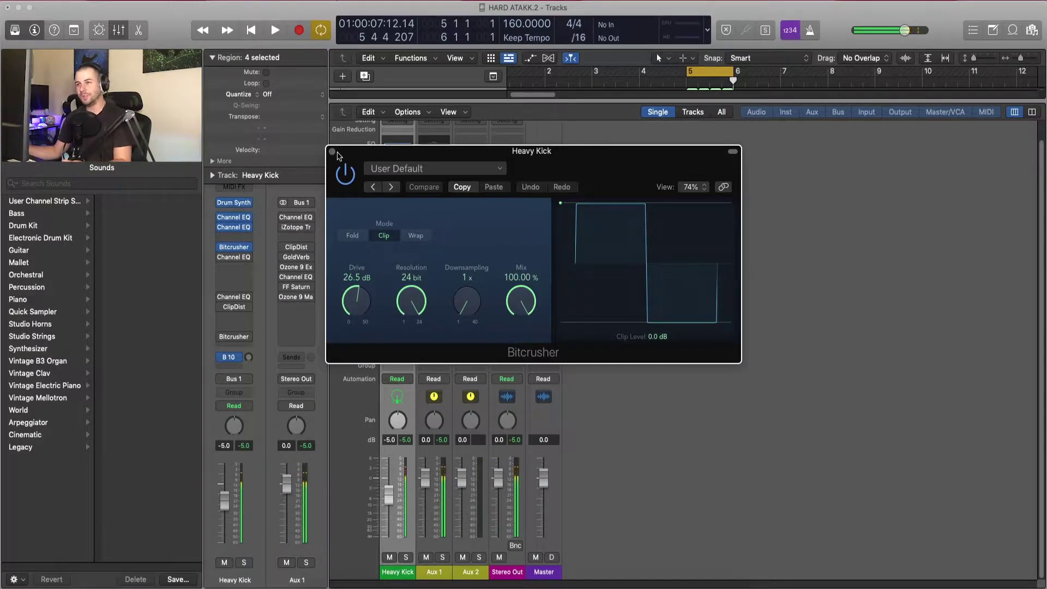
pyautogui.click(332, 152)
pyautogui.press('space')
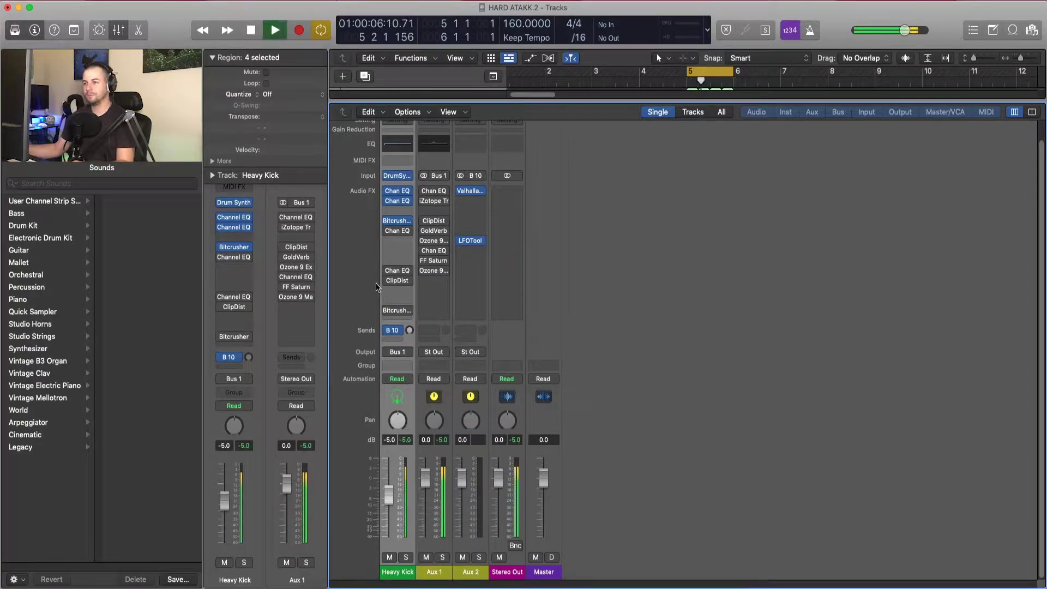
pyautogui.press('space')
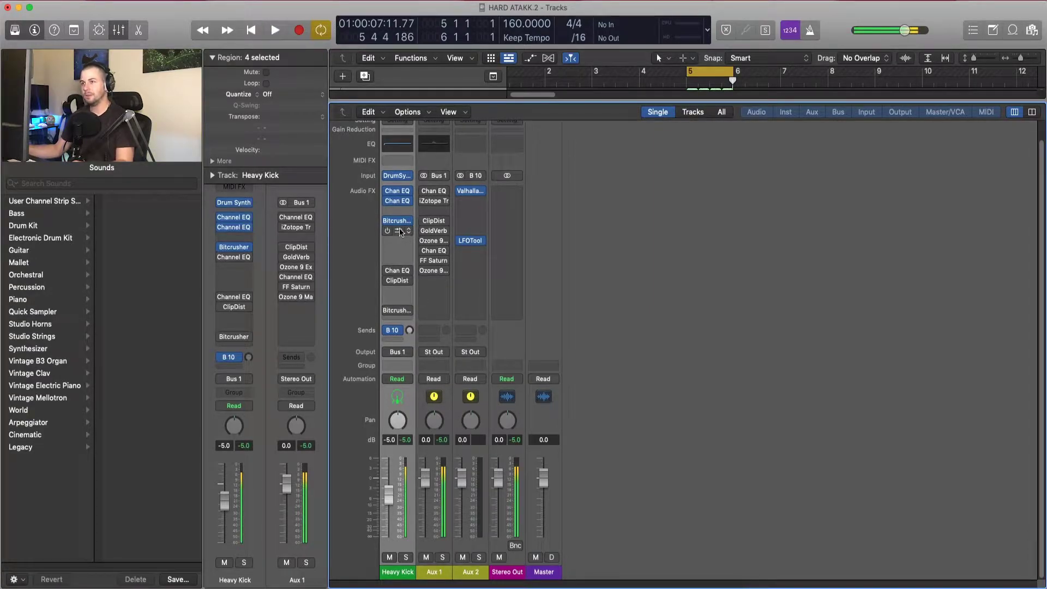
# Turn on the Channel EQ directly after the first Bitcrusher on Heavy Kick and audition its midrange boost
pyautogui.click(398, 230)
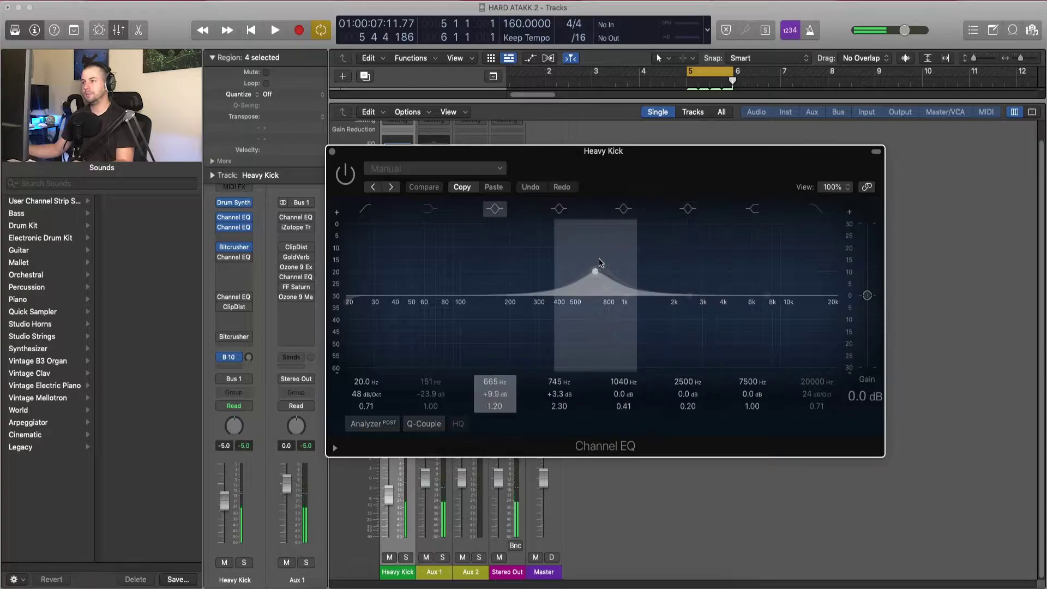
pyautogui.click(345, 174)
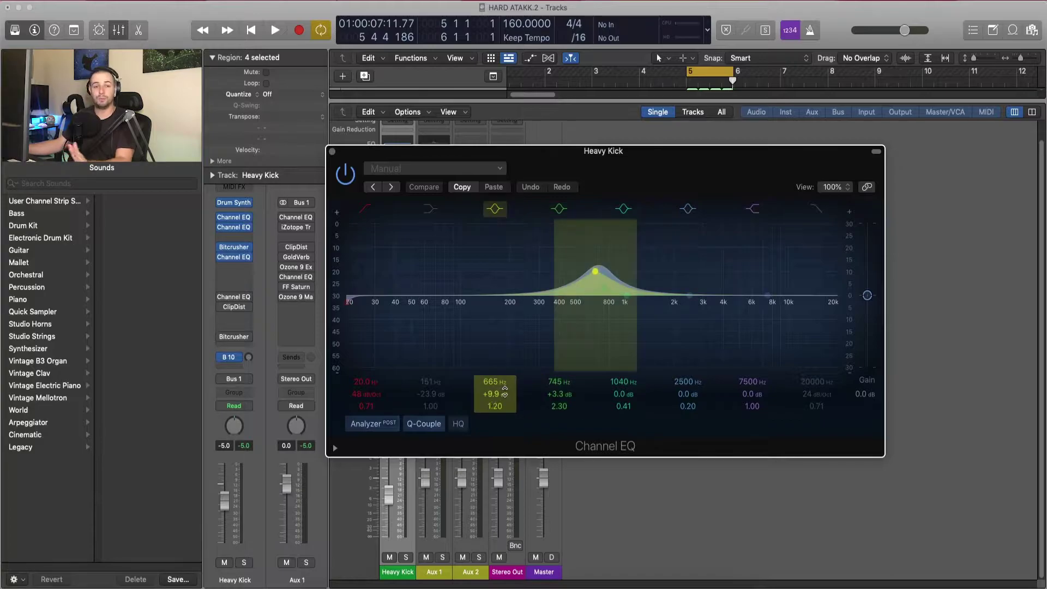
pyautogui.press('space')
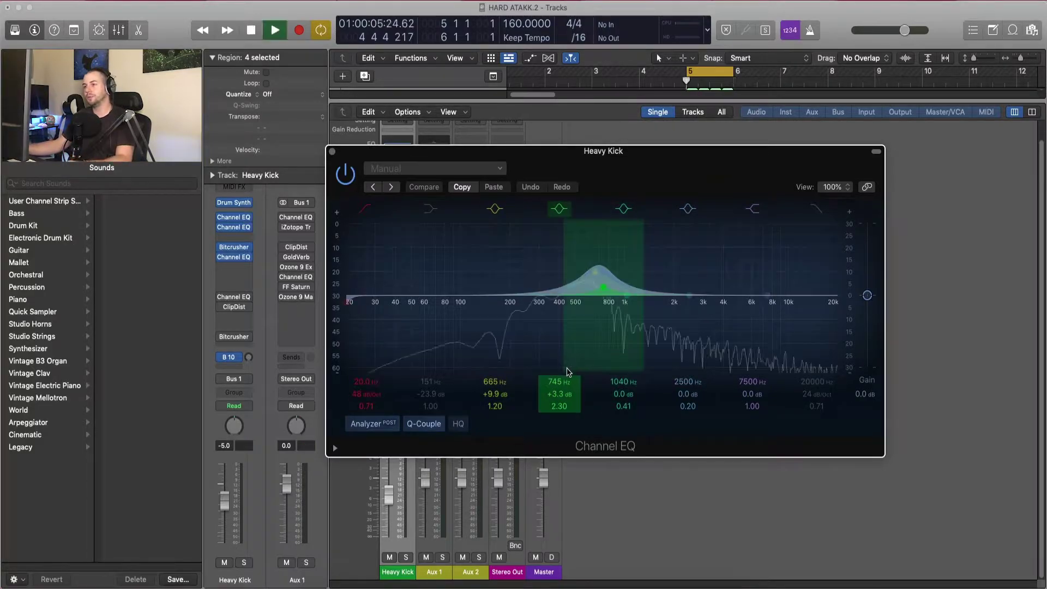
pyautogui.press('space')
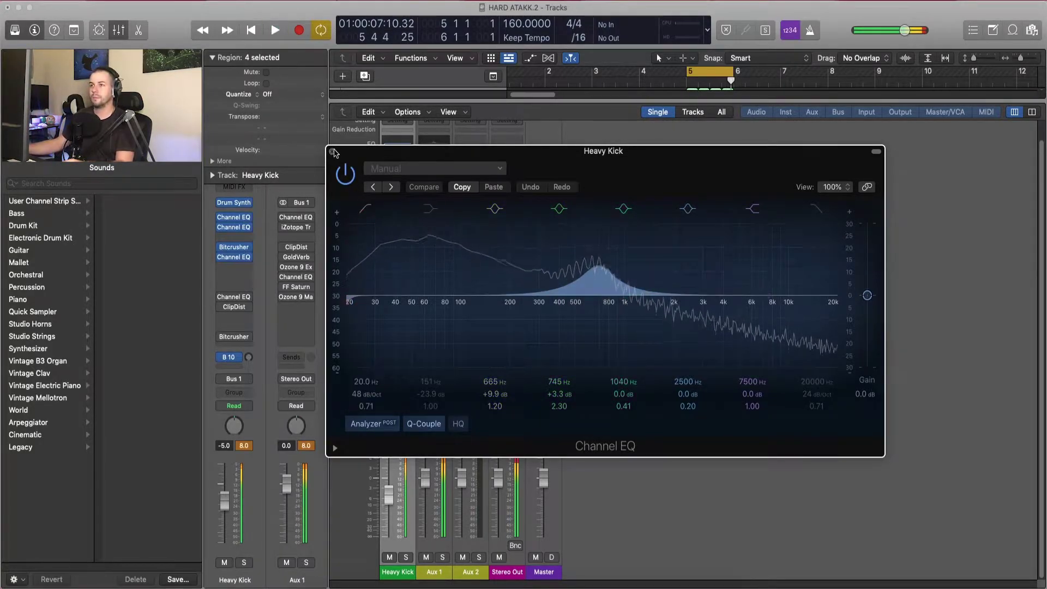
pyautogui.click(334, 151)
# Turn on the Channel EQ ahead of Clip Distortion on Heavy Kick and audition its low and mid boosts
pyautogui.click(398, 270)
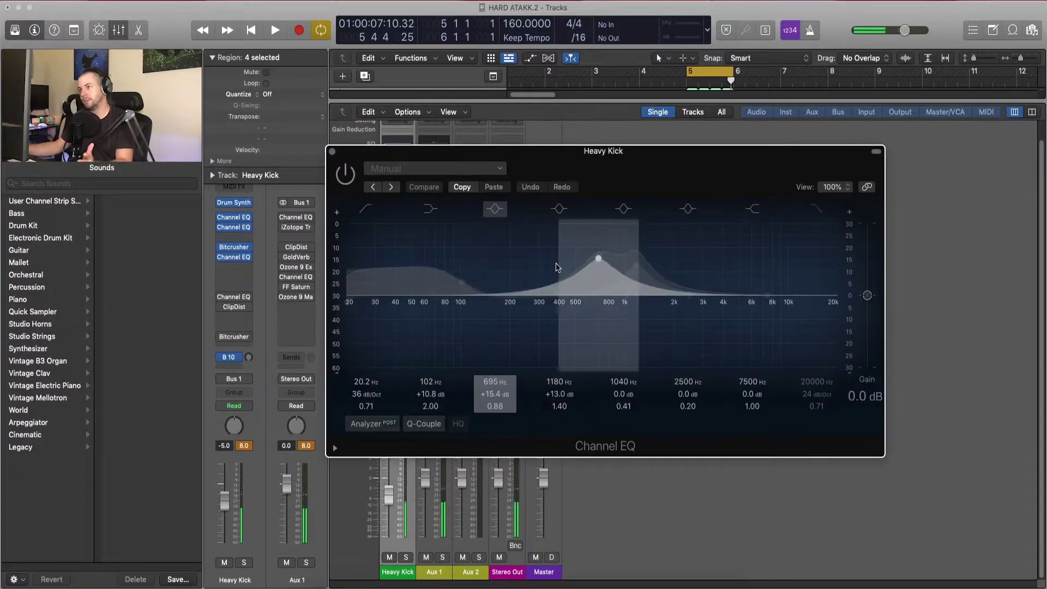
pyautogui.click(345, 174)
pyautogui.press('space')
pyautogui.moveTo(491, 155); pyautogui.dragTo(646, 145)
pyautogui.press('space')
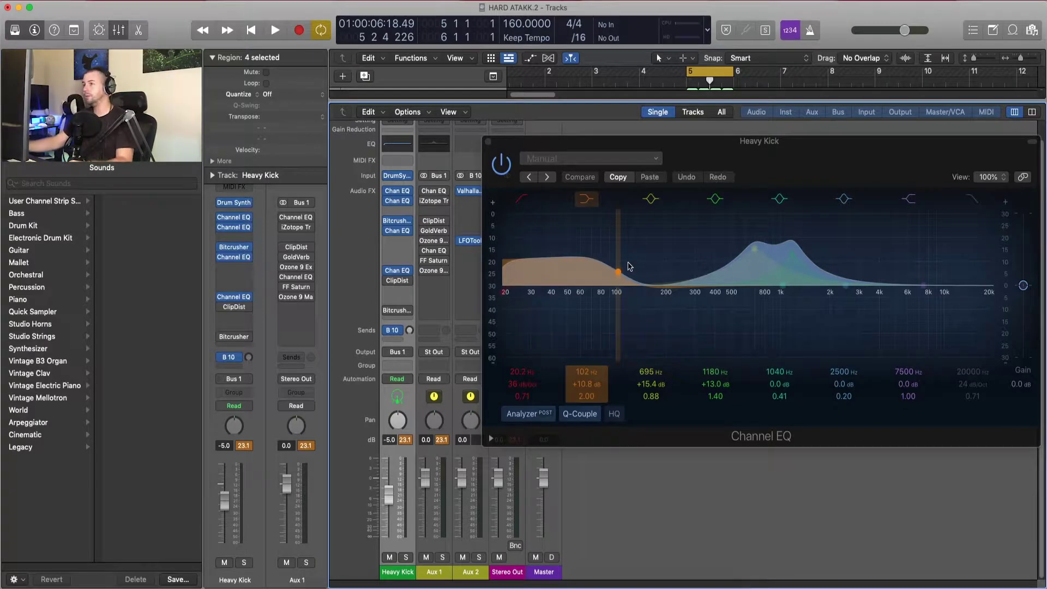
# Try cutting the low shelf of this Channel EQ to -11.0 dB at 128 Hz and audition the kick
pyautogui.moveTo(602, 259); pyautogui.dragTo(620, 329)
pyautogui.press('space')
pyautogui.press('space')
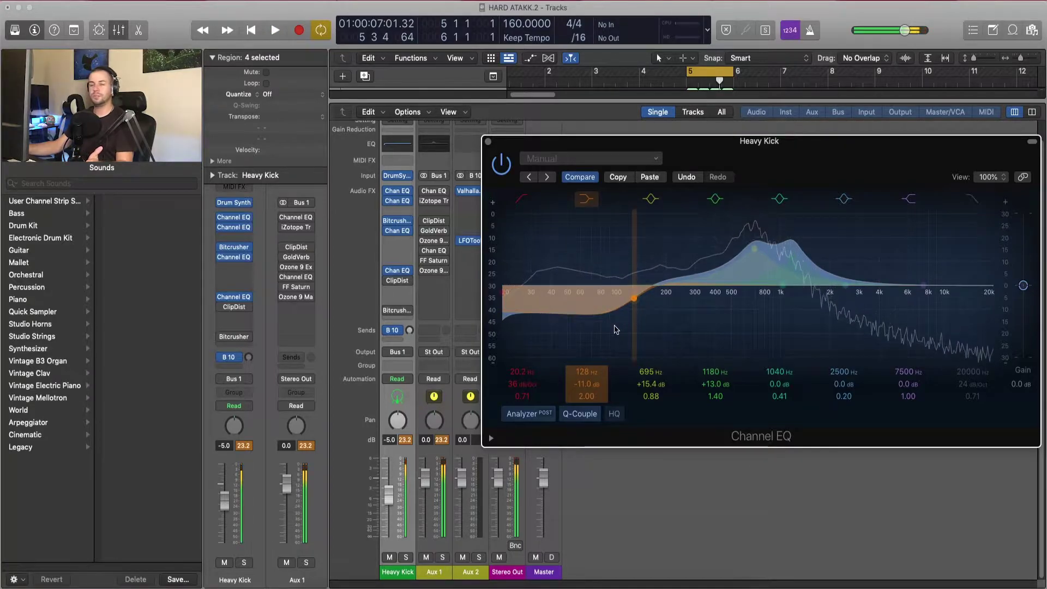
# Restore the Channel EQ's low shelf to a +10.8 dB boost at 102 Hz and audition the kick again
pyautogui.moveTo(614, 320); pyautogui.dragTo(602, 269)
pyautogui.press('space')
pyautogui.press('space')
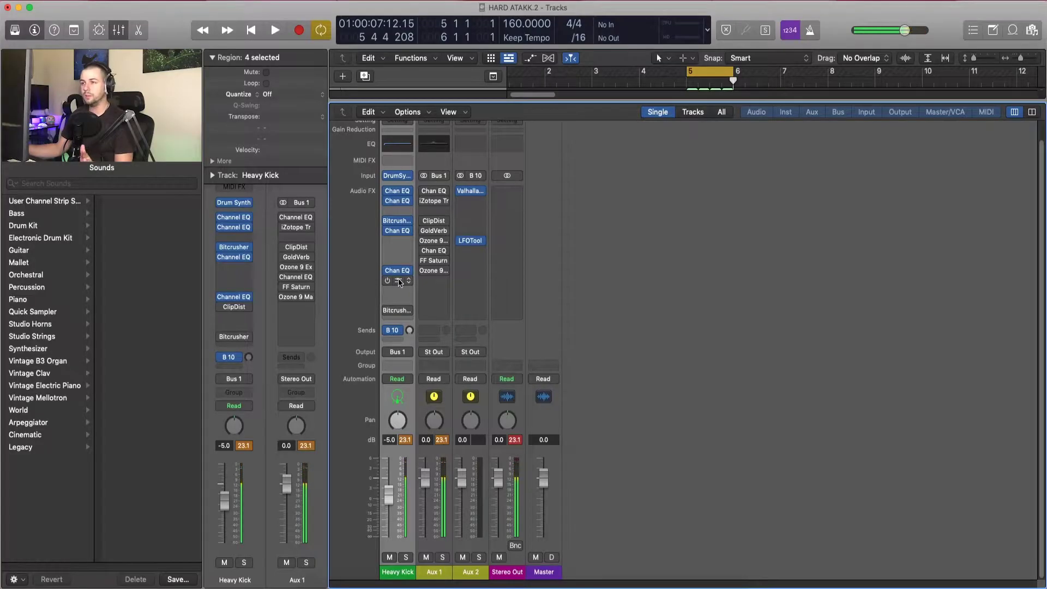
# Turn on the Clip Distortion on the Heavy Kick channel and audition the kick through it
pyautogui.click(401, 283)
pyautogui.moveTo(532, 152); pyautogui.dragTo(686, 161)
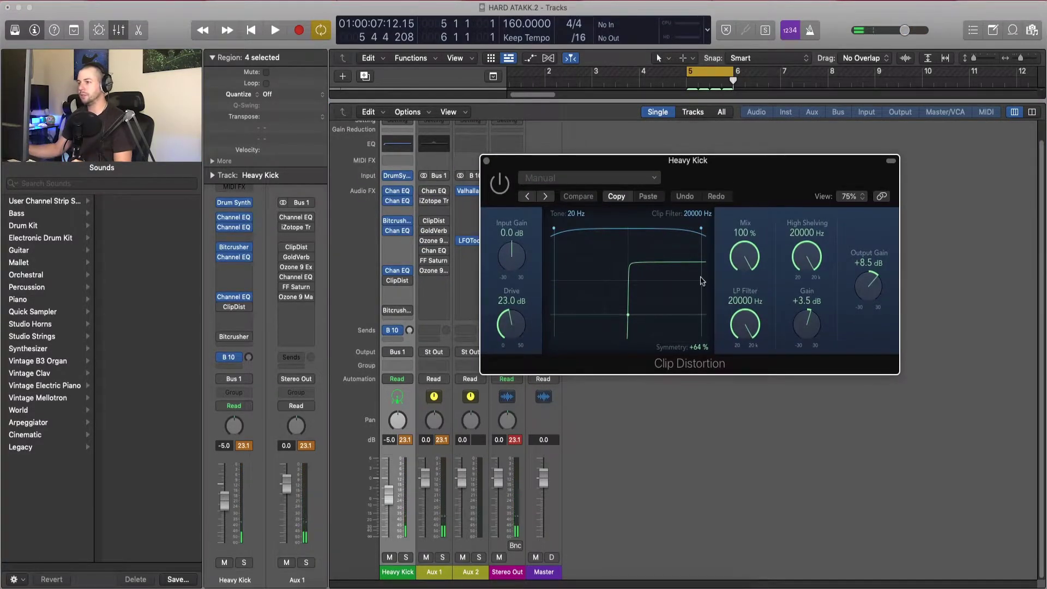
pyautogui.press('space')
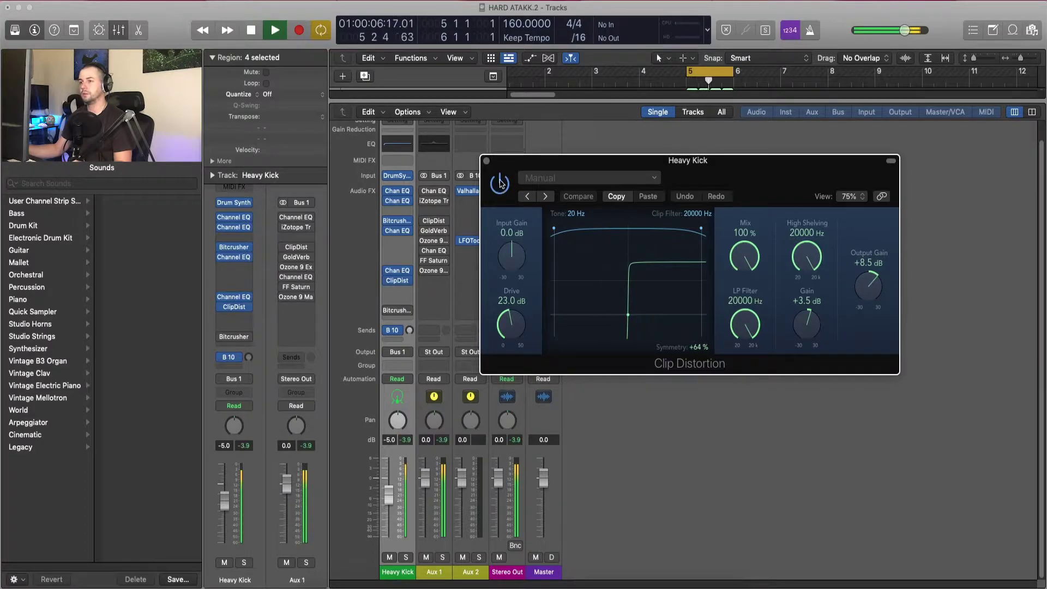
pyautogui.moveTo(501, 166); pyautogui.dragTo(524, 159)
pyautogui.press('space')
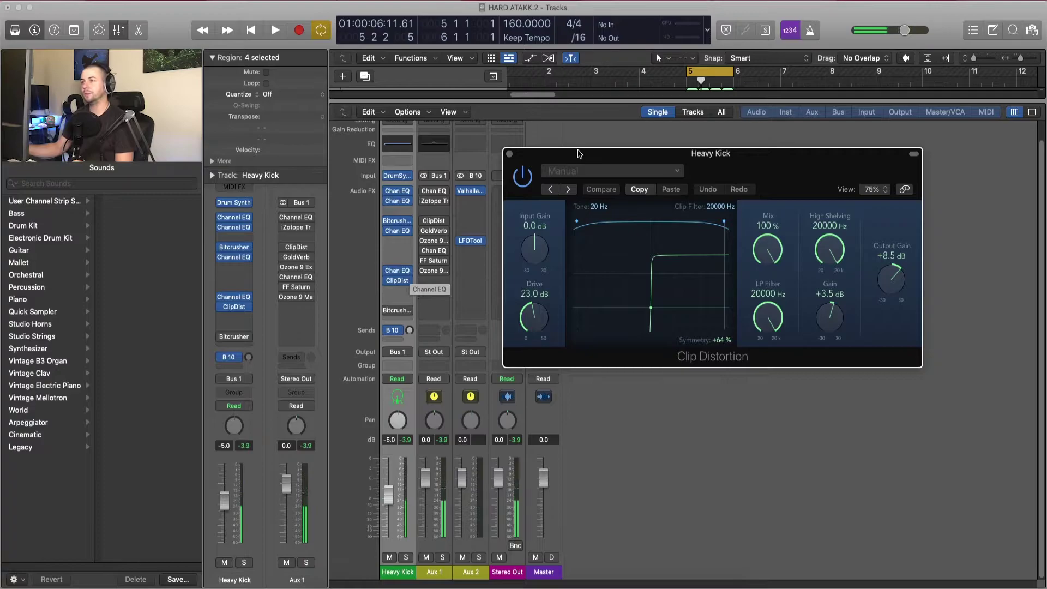
pyautogui.moveTo(529, 169); pyautogui.dragTo(636, 149)
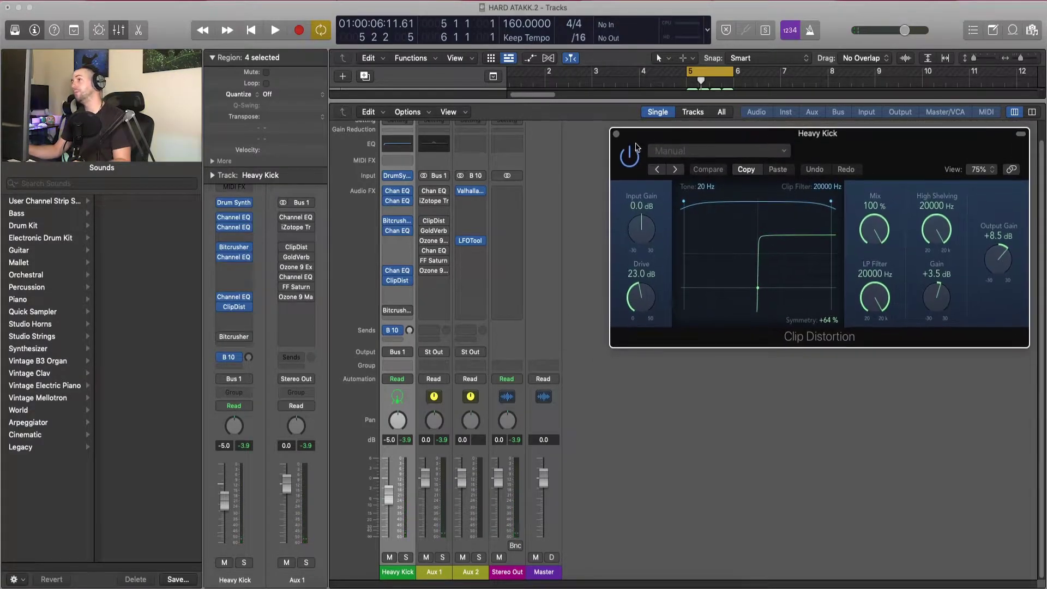
# Try boosting the 695 Hz band of the Channel EQ before Clip Distortion to +24.0 dB at 615 Hz during playback
pyautogui.click(397, 273)
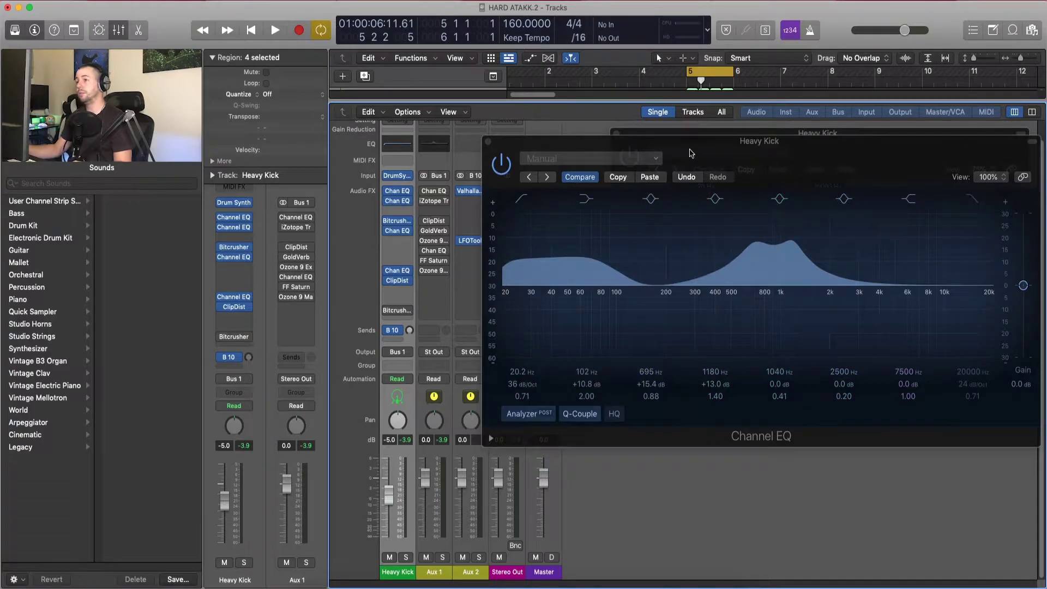
pyautogui.click(616, 177)
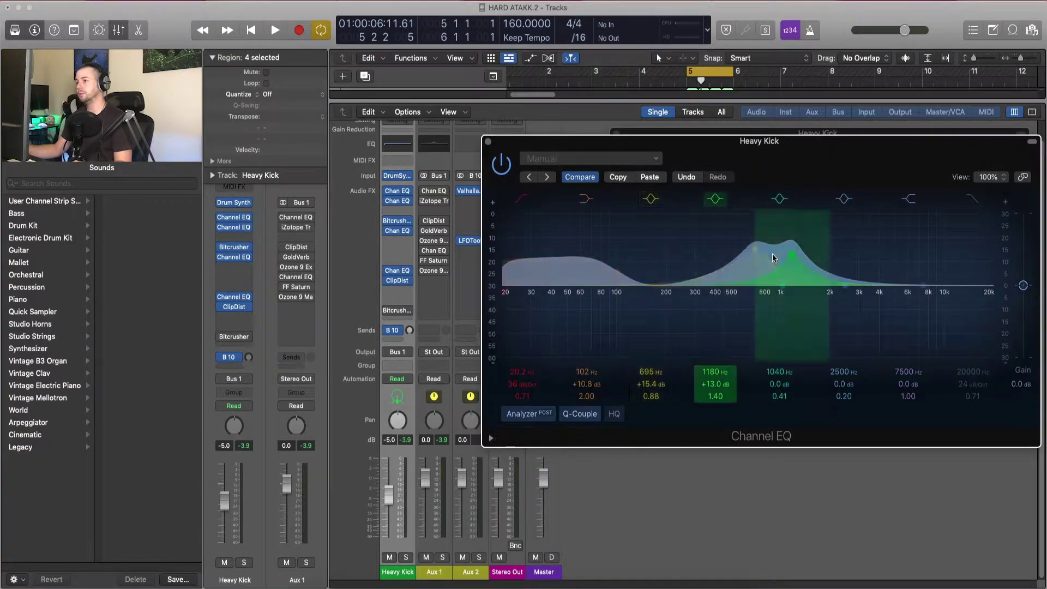
pyautogui.press('space')
pyautogui.moveTo(760, 255); pyautogui.dragTo(751, 227)
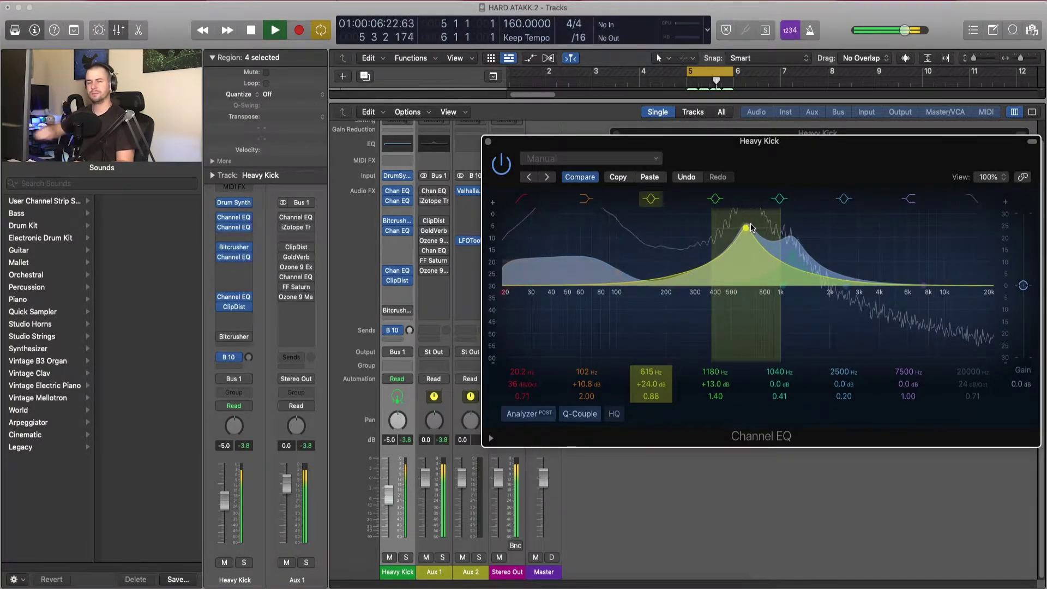
pyautogui.press('space')
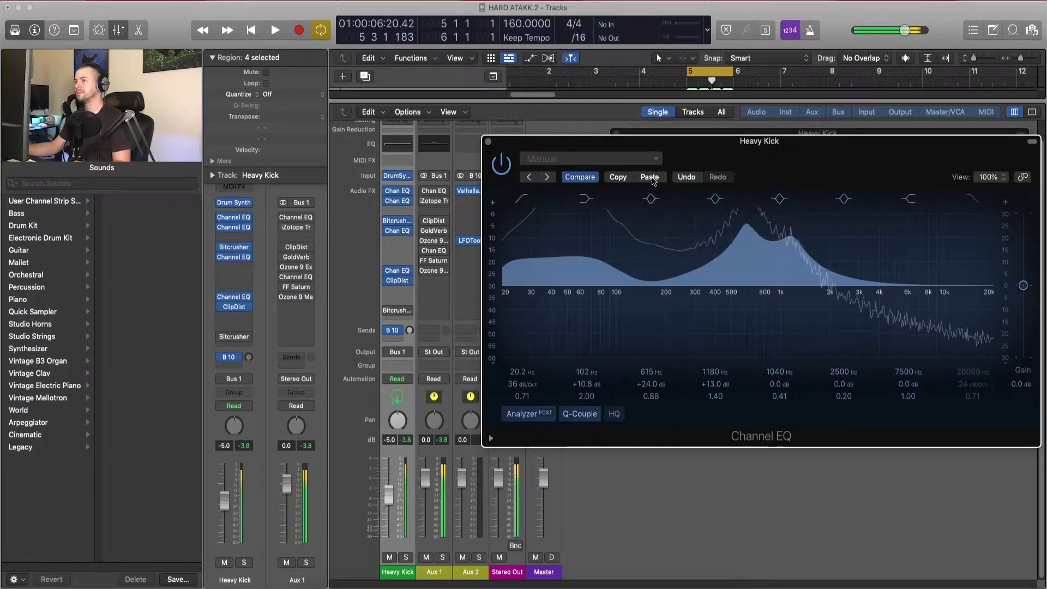
# Revert the Channel EQ to its settings from before the midrange boost and close both plug-in windows
pyautogui.click(586, 177)
pyautogui.press('space')
pyautogui.click(489, 143)
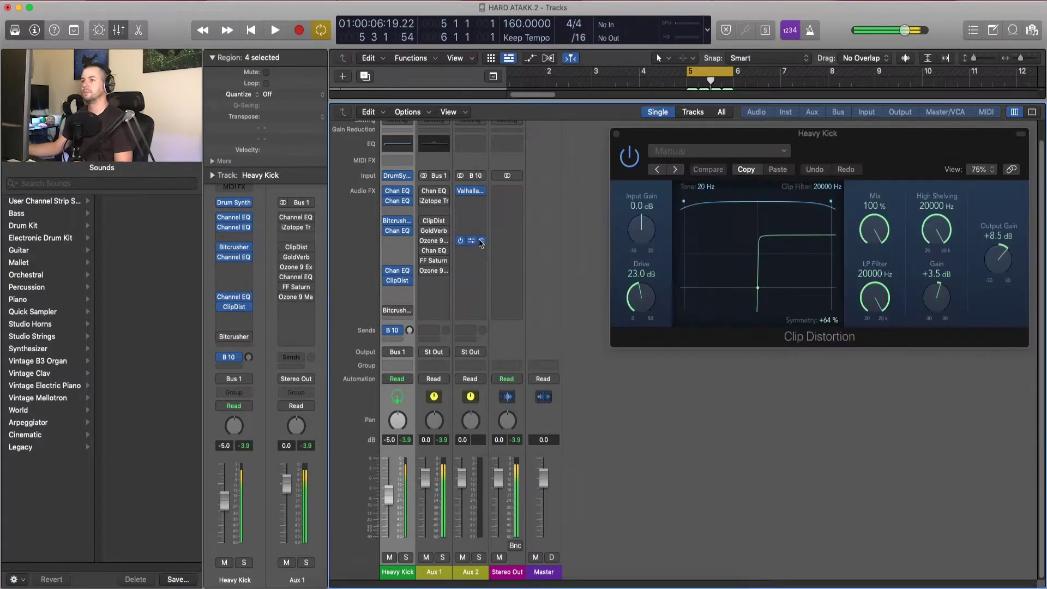
pyautogui.press('super+w')
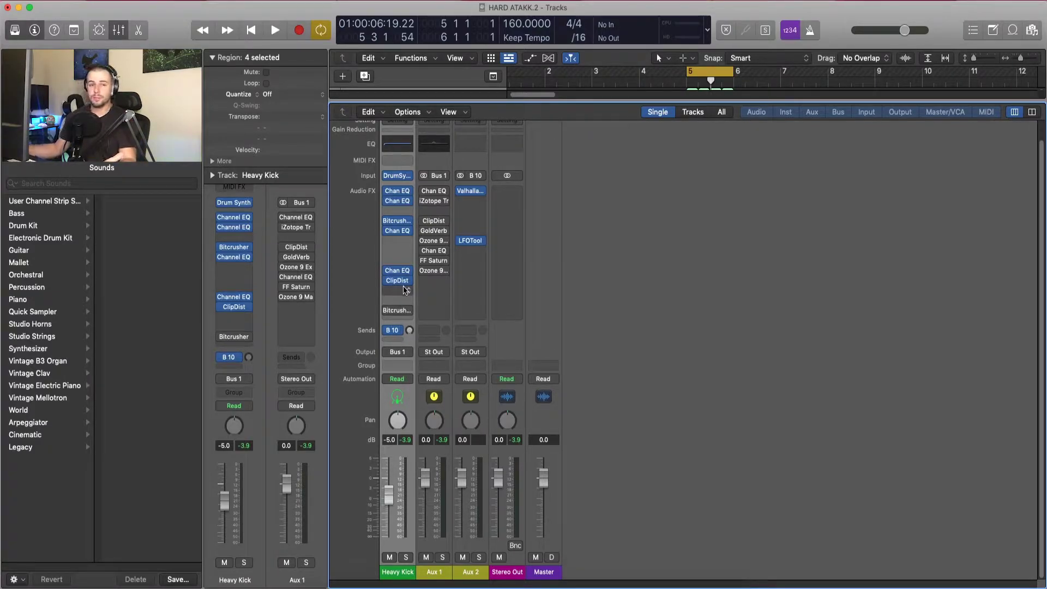
# Turn on the Channel EQ on Aux 1 and audition the kick while toggling its 20 Hz low-cut band
pyautogui.click(433, 195)
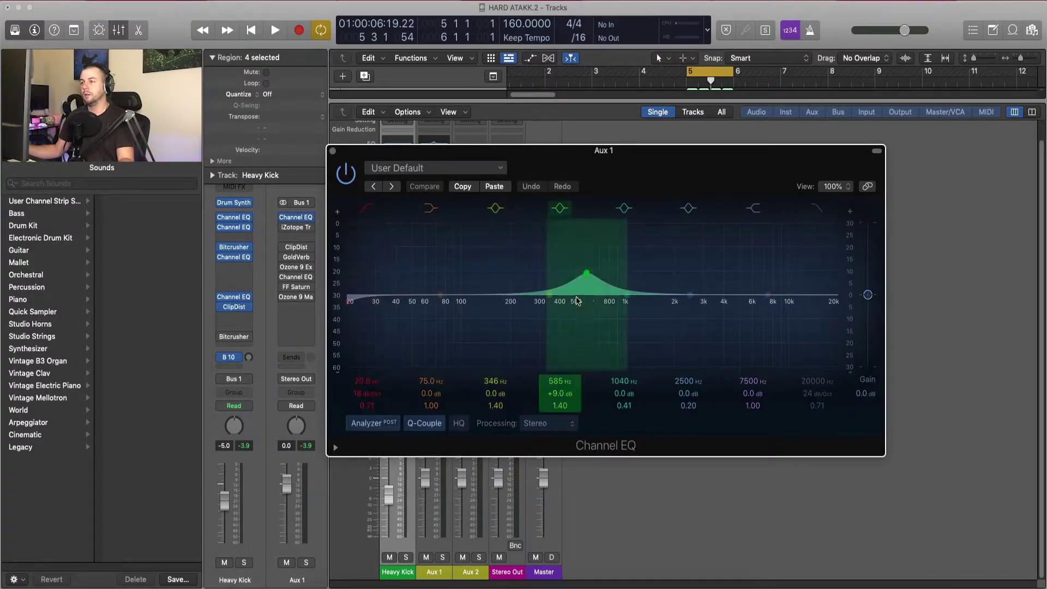
pyautogui.moveTo(537, 150); pyautogui.dragTo(759, 154)
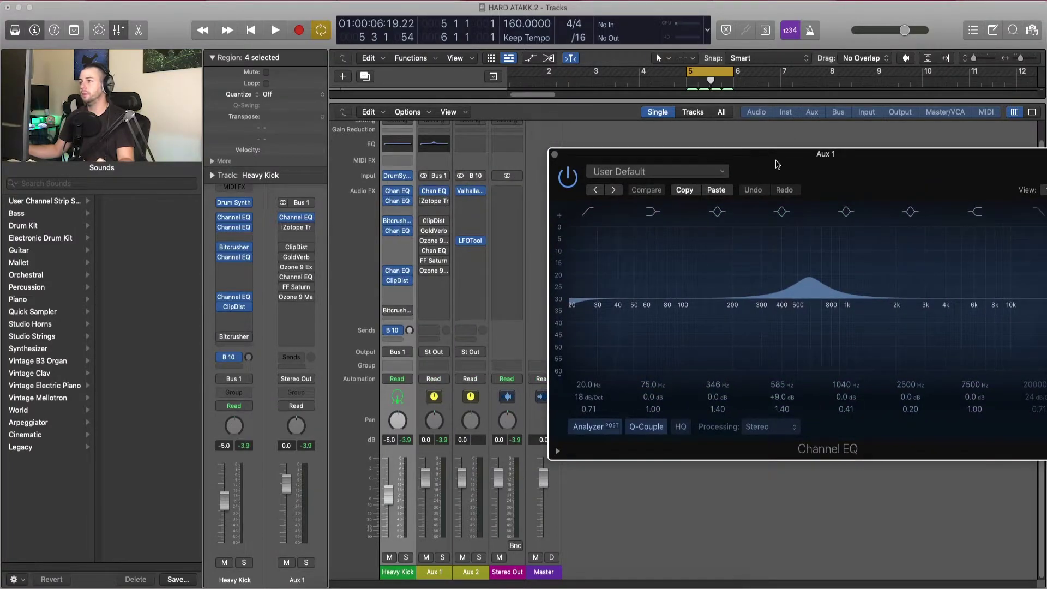
pyautogui.moveTo(774, 153); pyautogui.dragTo(560, 145)
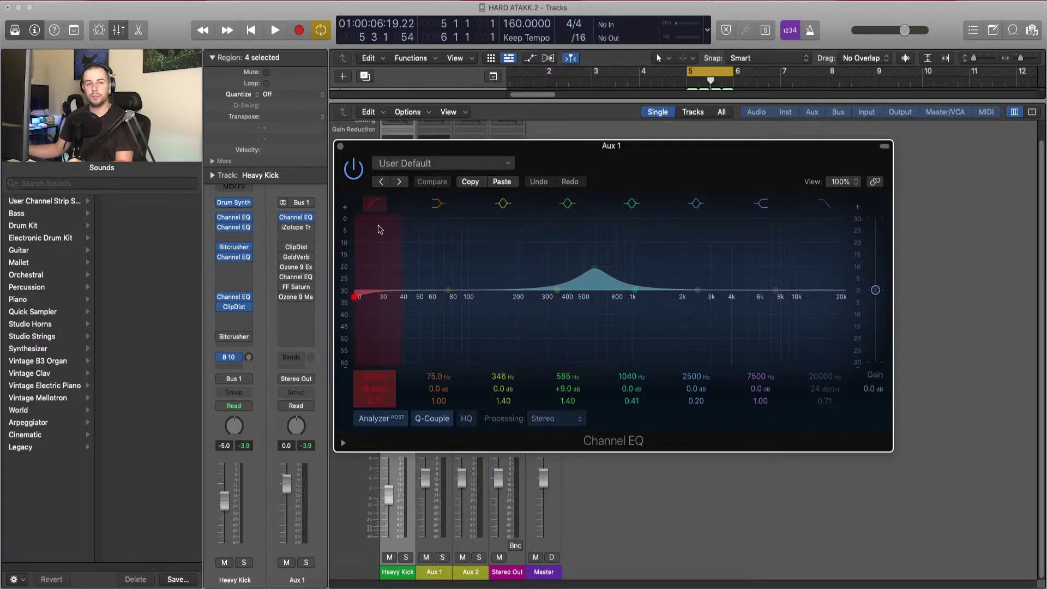
pyautogui.press('space')
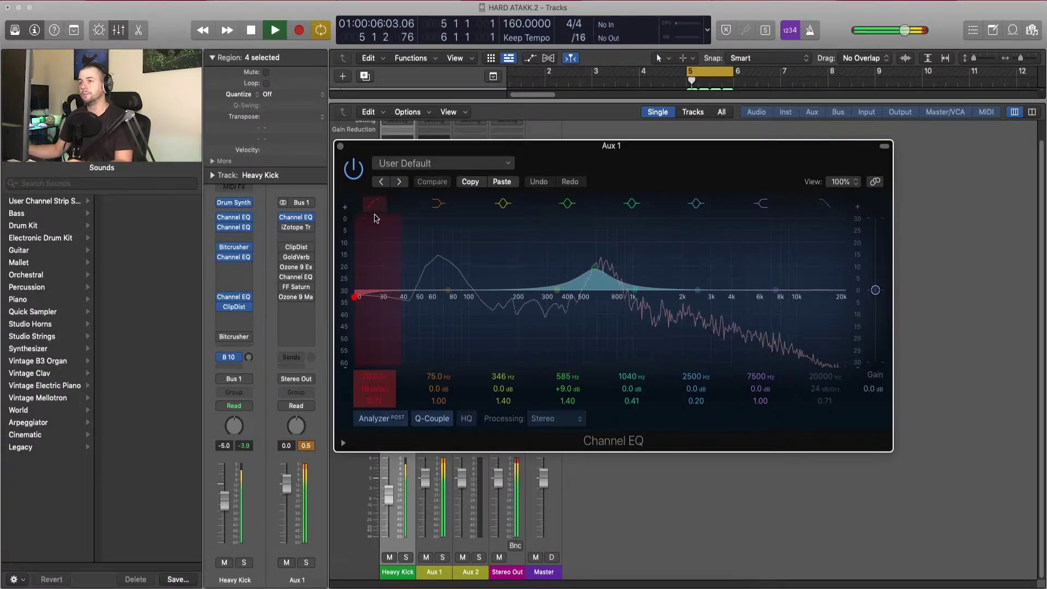
pyautogui.click(376, 204)
pyautogui.click(376, 204)
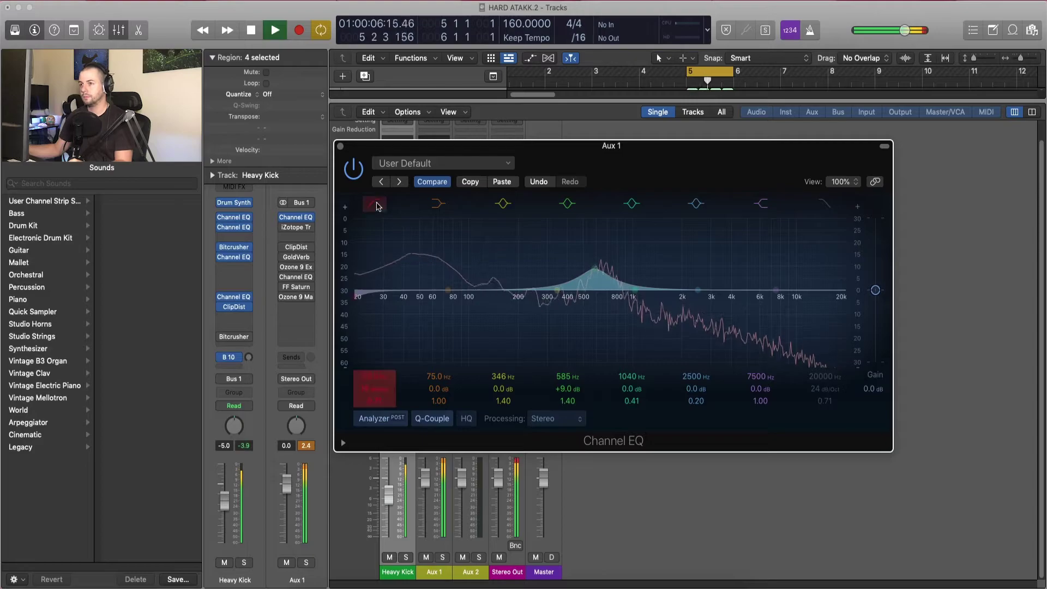
pyautogui.press('space')
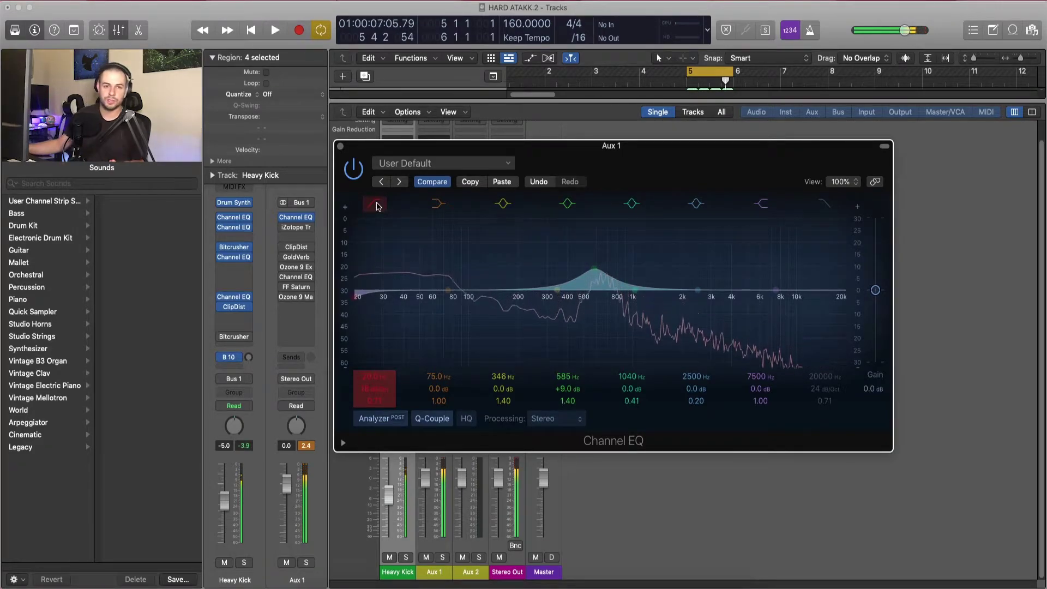
# Open iZotope Trash 2 on Aux 1, dismiss its Preset Manager and look through the Filter 1, Convolve, Dynamics and Delay modules
pyautogui.click(295, 228)
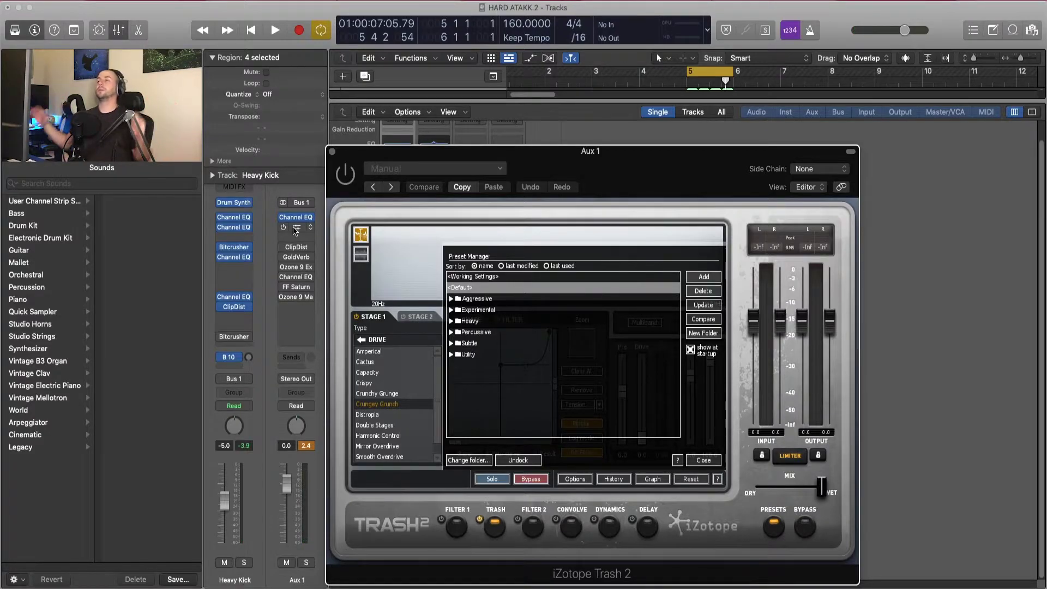
pyautogui.click(704, 461)
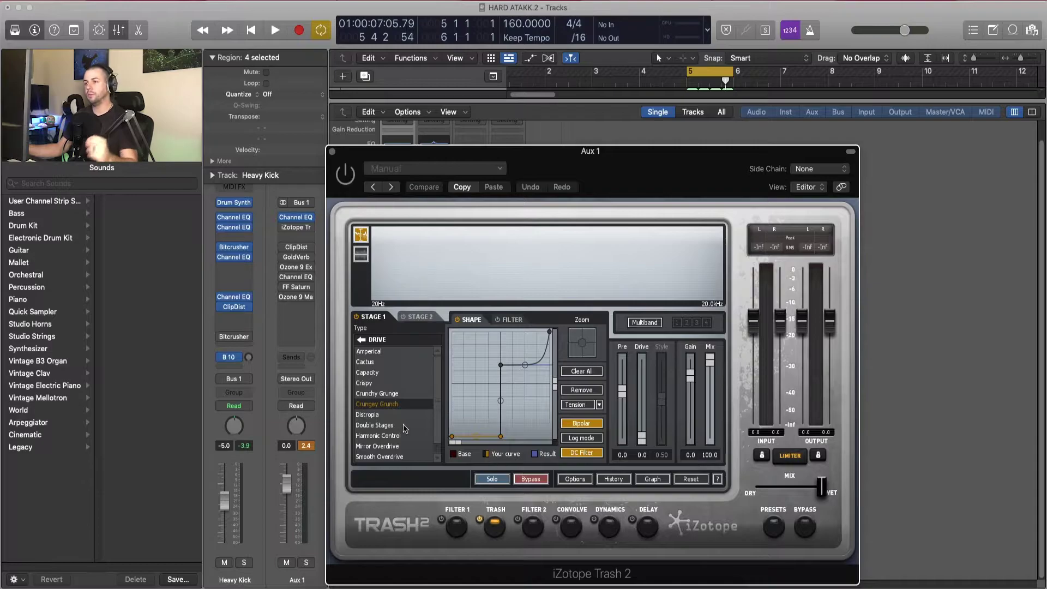
pyautogui.click(457, 525)
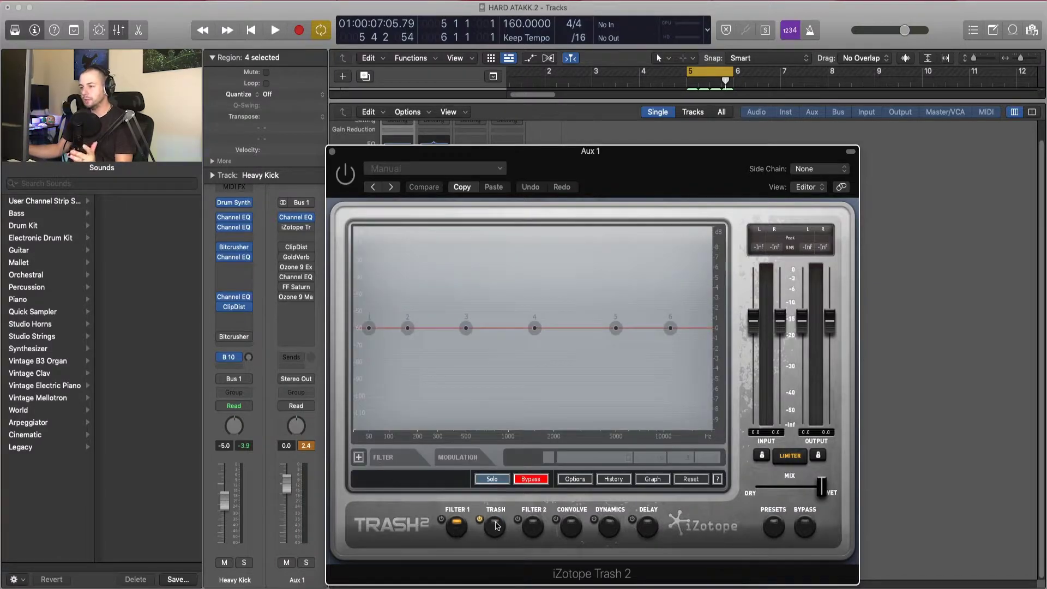
pyautogui.click(571, 530)
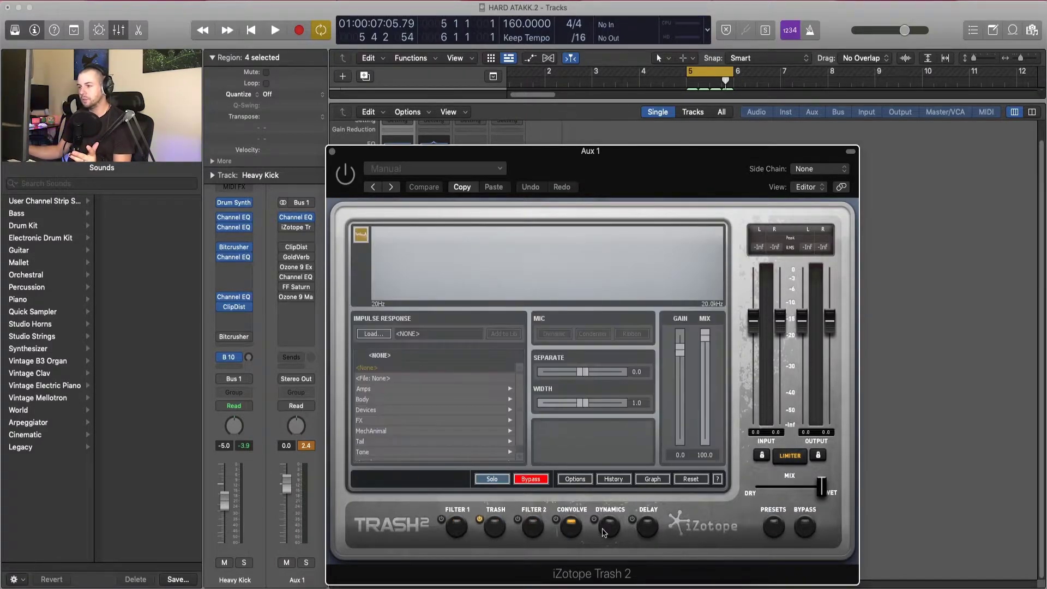
pyautogui.click(614, 530)
pyautogui.click(646, 527)
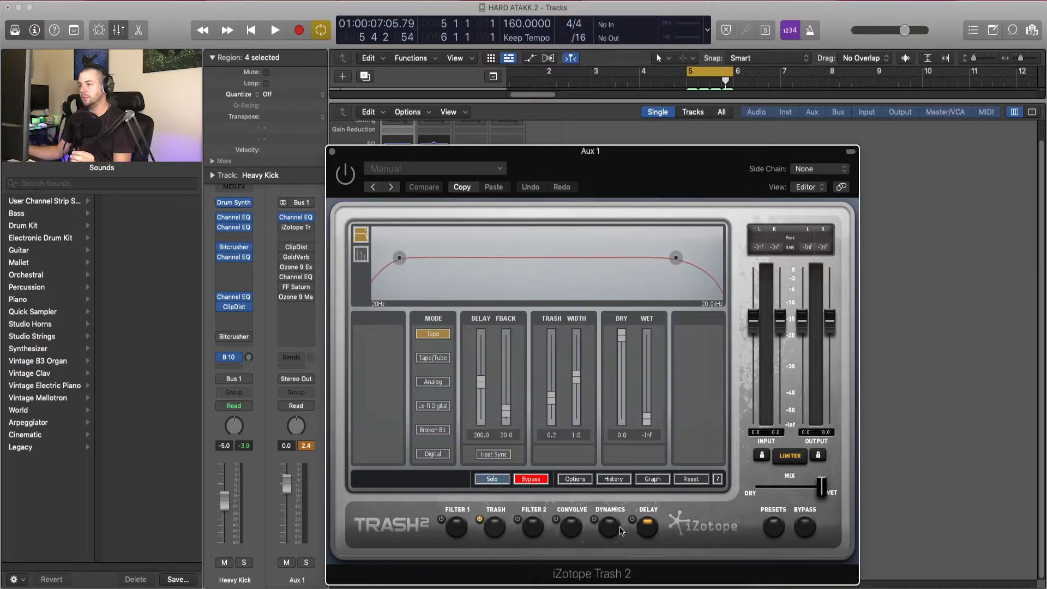
pyautogui.click(494, 527)
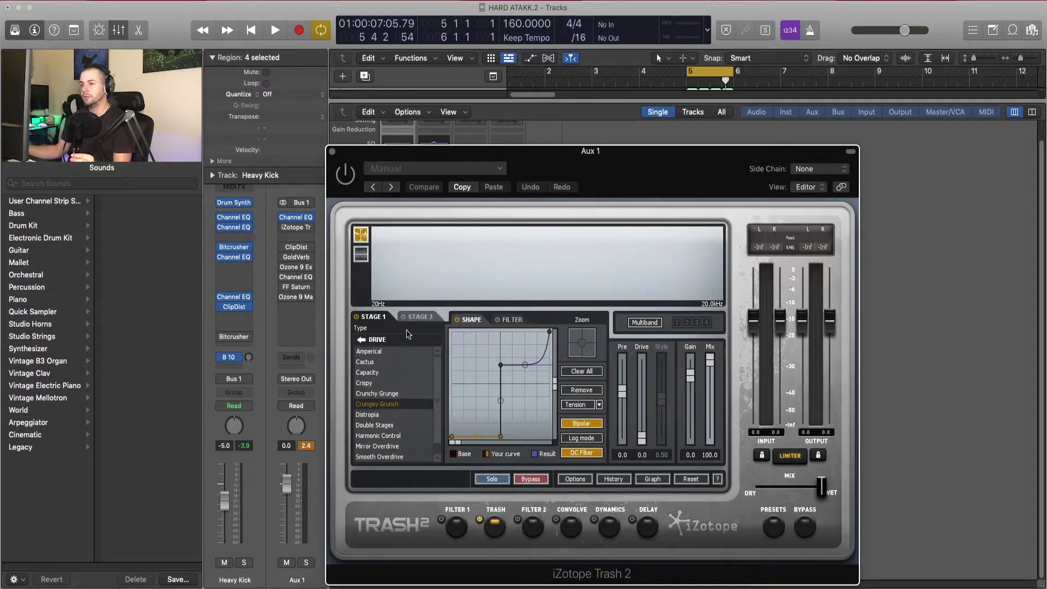
# Examine Stage 1 and Stage 2 and the Shape and Filter pages of the Trash module
pyautogui.click(417, 317)
pyautogui.click(378, 320)
pyautogui.click(507, 324)
pyautogui.click(473, 320)
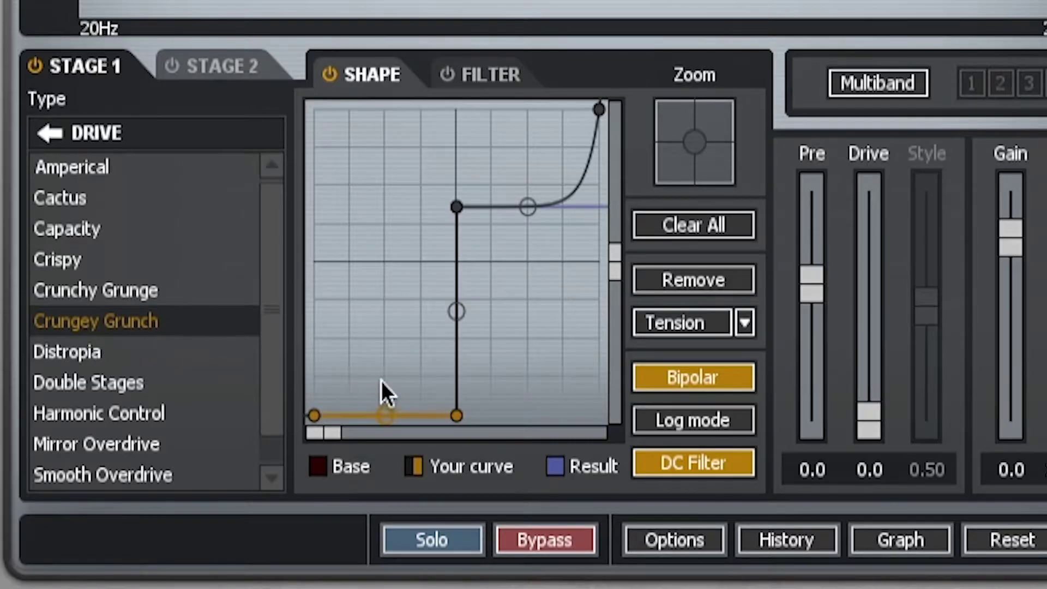
# Audition the kick with Trash 2 bypassed, turn Trash 2 on and audition the kick through it
pyautogui.press('space')
pyautogui.press('space')
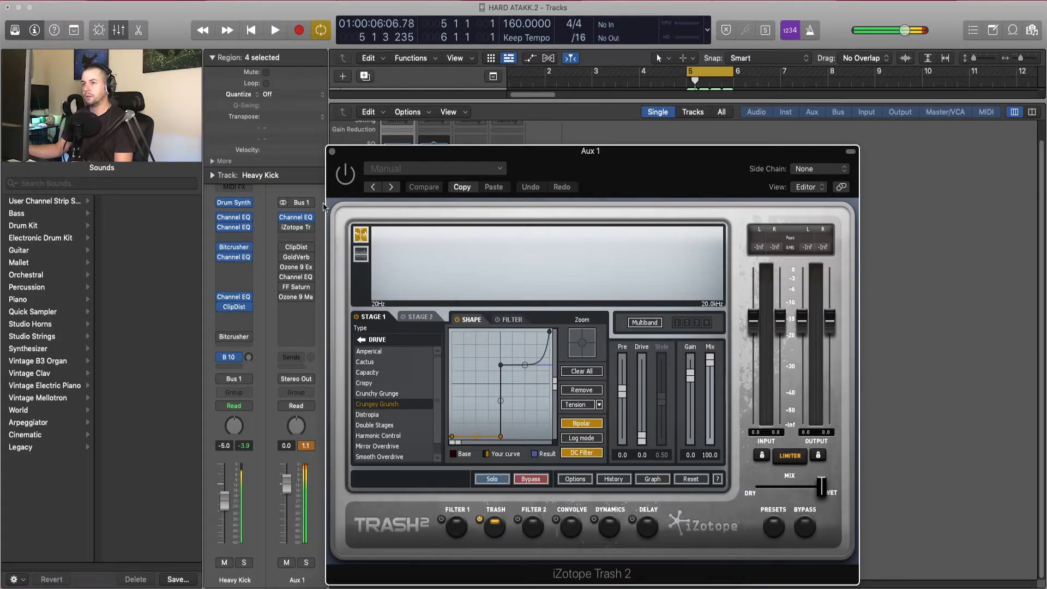
pyautogui.click(343, 178)
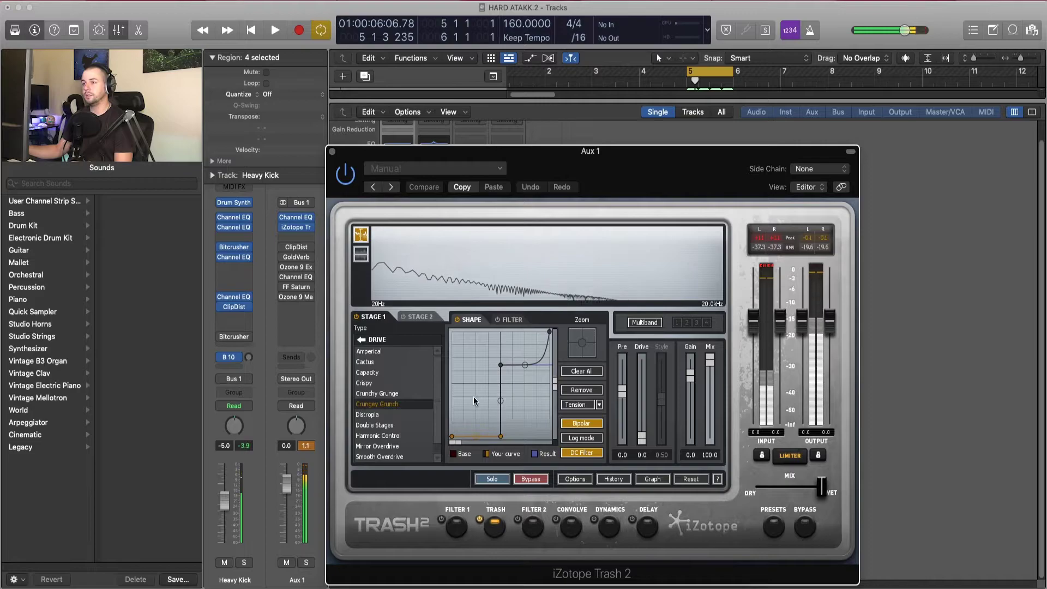
pyautogui.press('space')
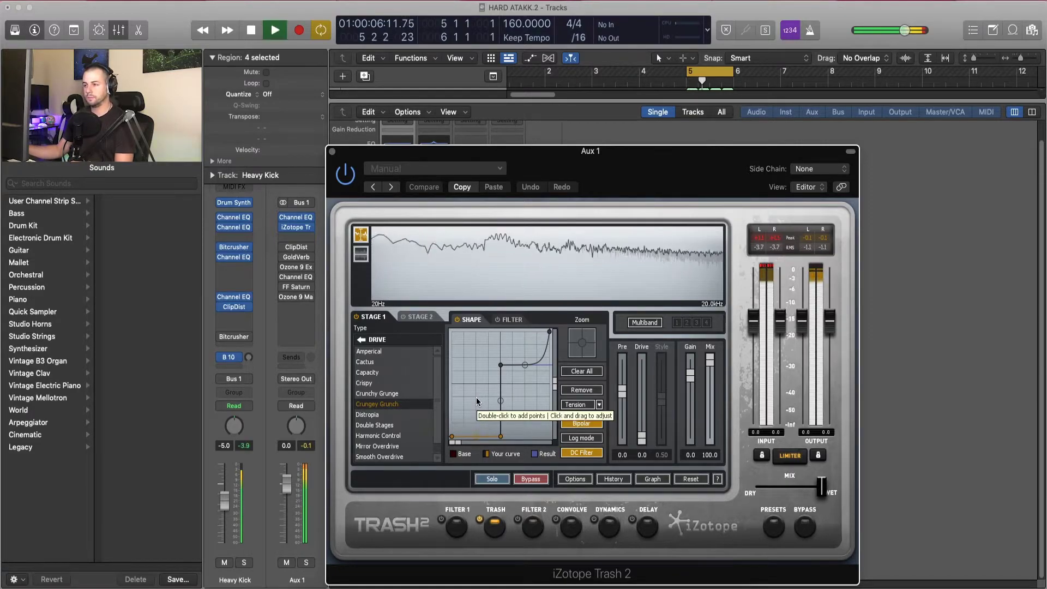
pyautogui.press('space')
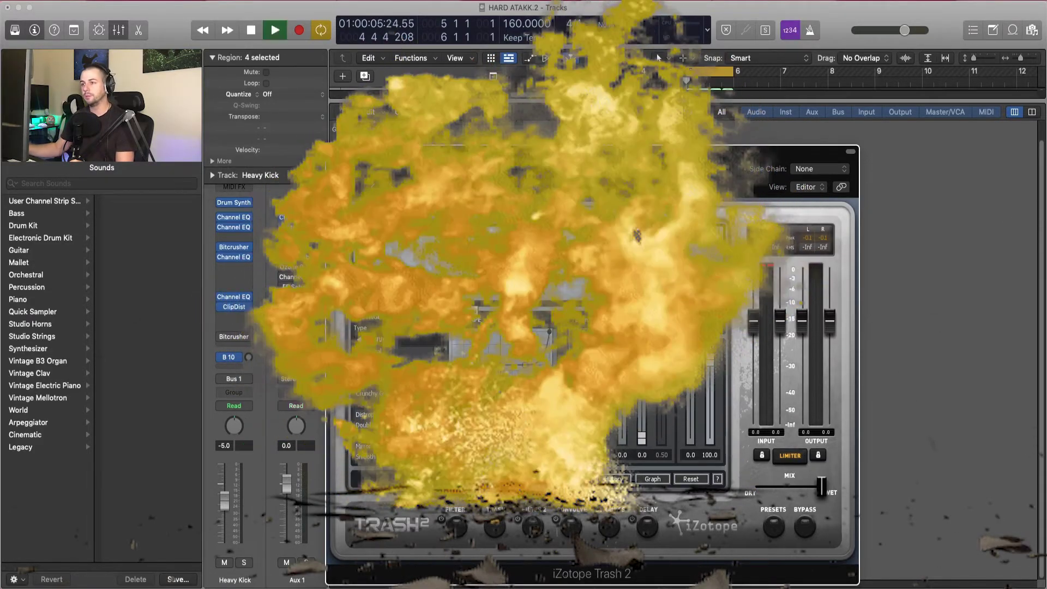
pyautogui.press('space')
pyautogui.press('space')
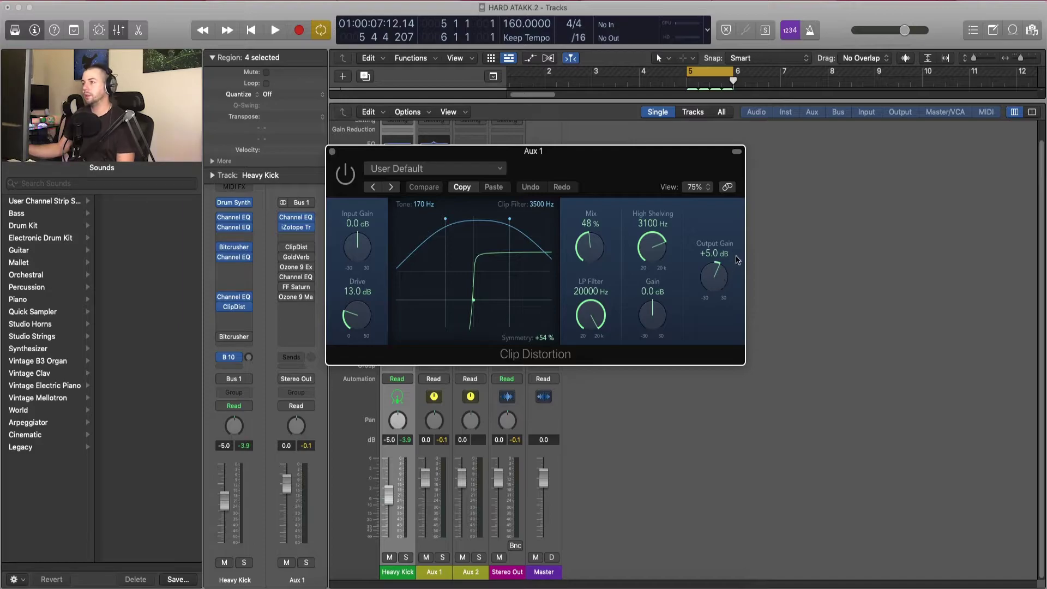
# Turn on the Clip Distortion on Aux 1 during playback and audition the kick through it
pyautogui.press('space')
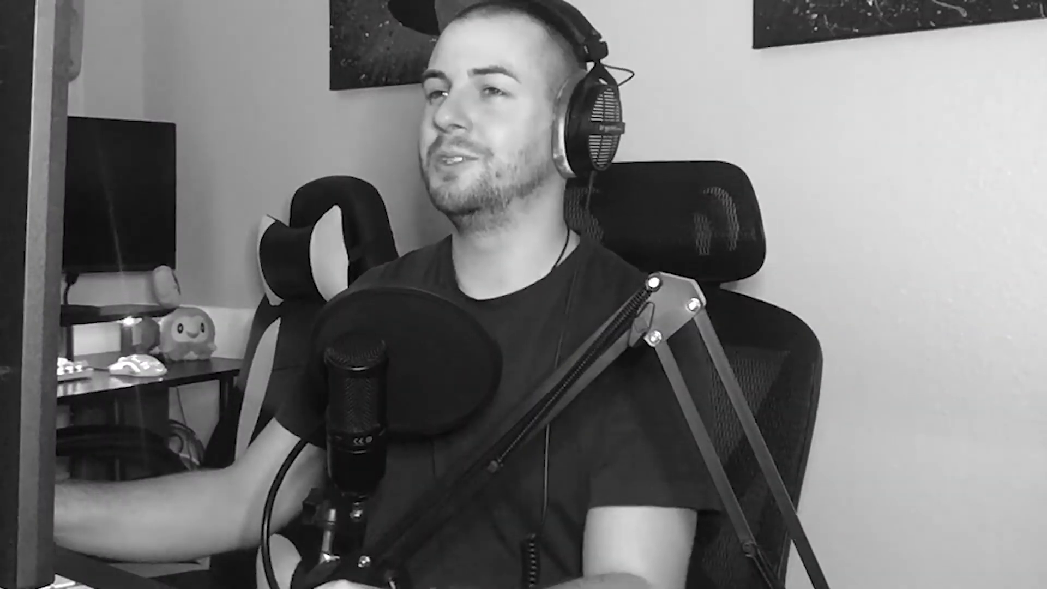
pyautogui.click(345, 174)
pyautogui.press('space')
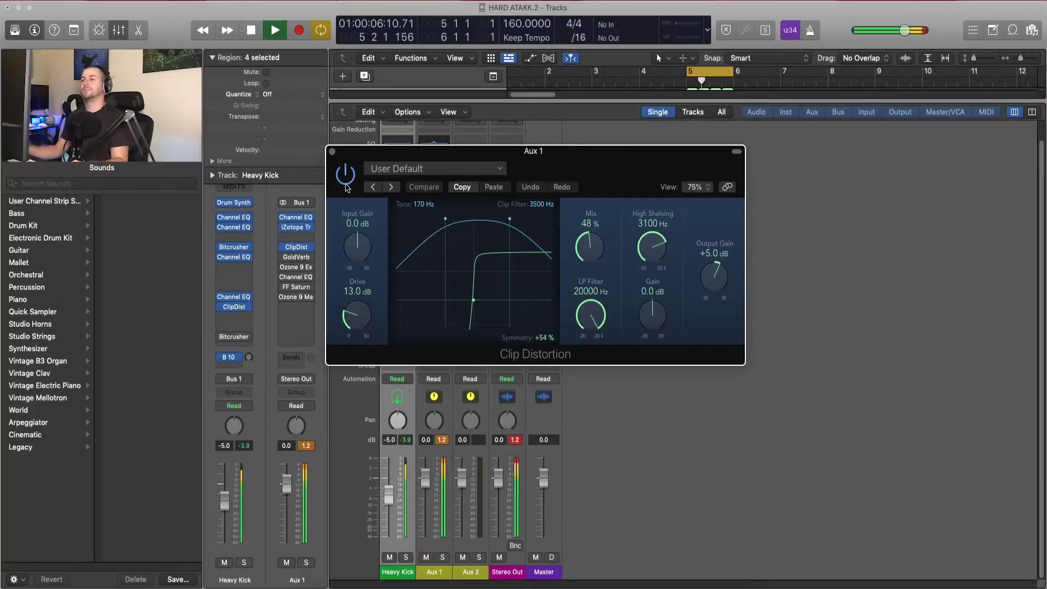
pyautogui.press('space')
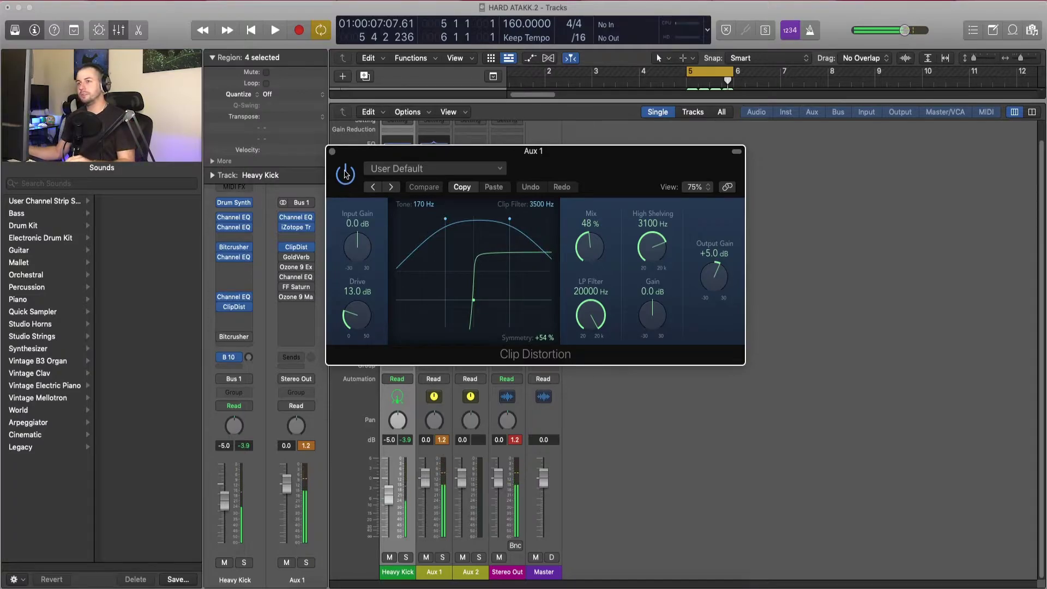
# Compare the kick with Clip Distortion bypassed and active during playback, leave it on and close its window
pyautogui.click(345, 173)
pyautogui.press('space')
pyautogui.click(344, 173)
pyautogui.click(345, 175)
pyautogui.click(345, 175)
pyautogui.press('space')
pyautogui.click(332, 153)
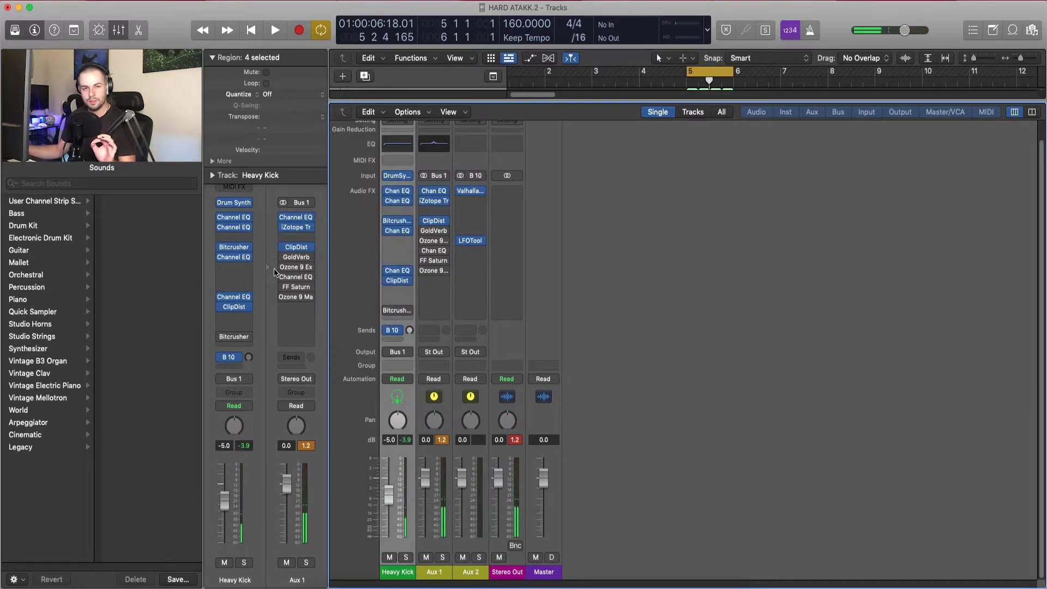
# View GoldVerb's settings on Aux 1 and locate GoldVerb among the Legacy plug-ins available for an empty effect slot
pyautogui.click(296, 257)
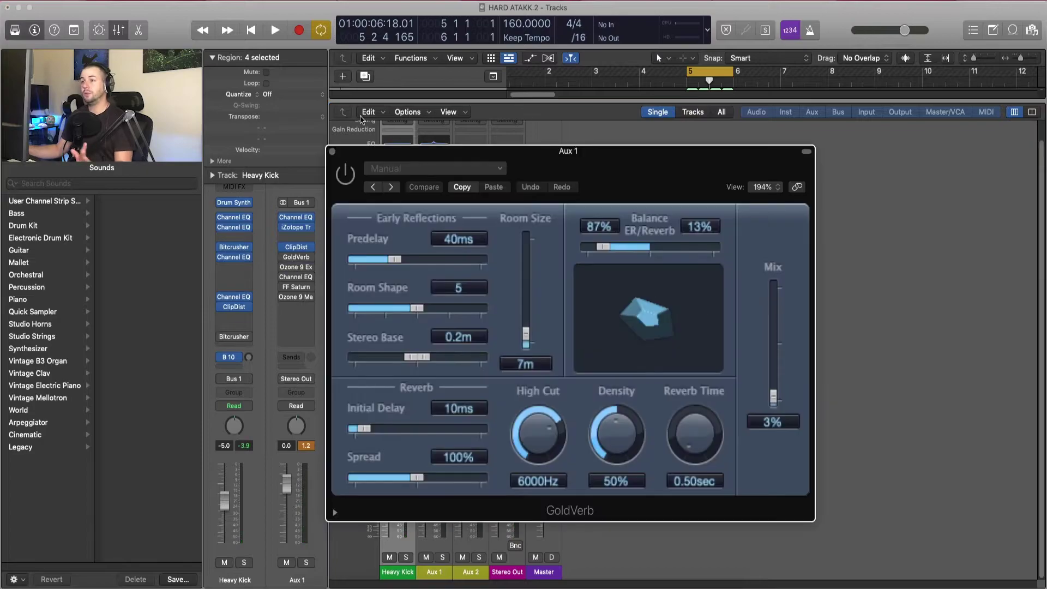
pyautogui.click(333, 153)
pyautogui.click(297, 306)
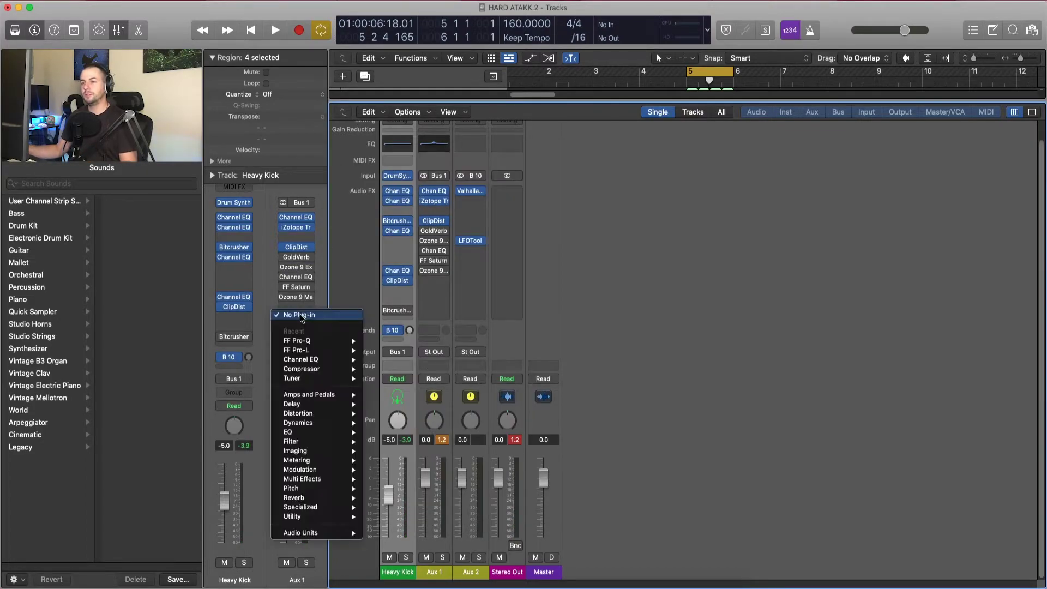
pyautogui.click(307, 299)
pyautogui.click(305, 307)
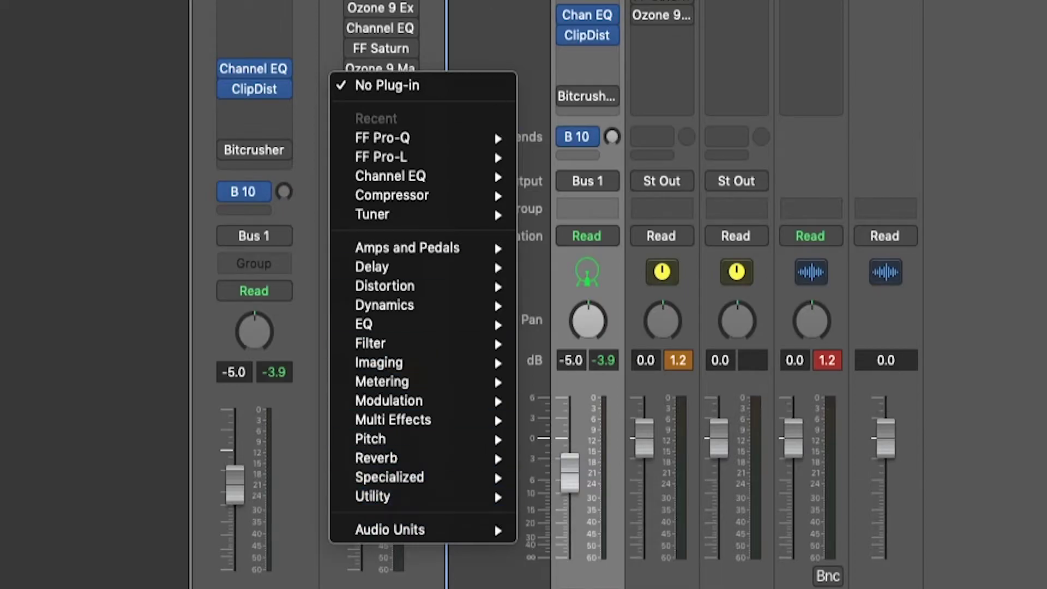
pyautogui.click(331, 264)
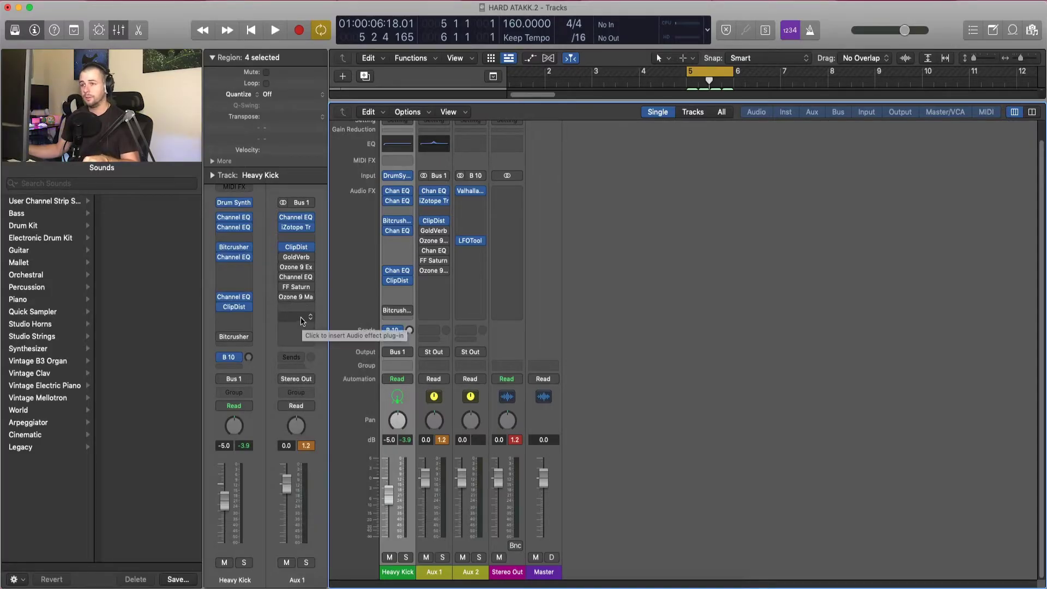
pyautogui.click(295, 319)
pyautogui.moveTo(326, 533)
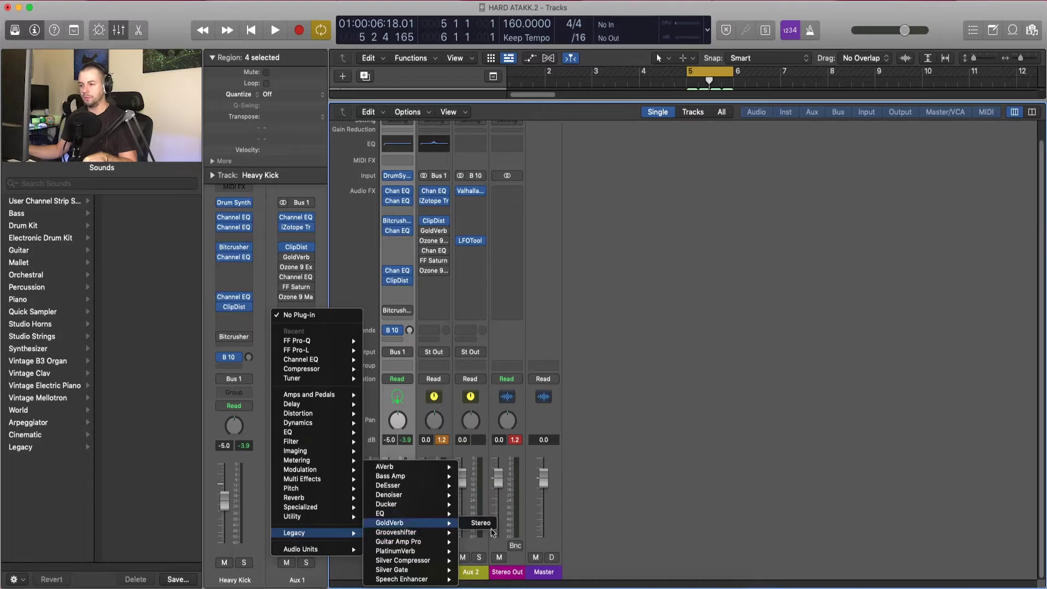
pyautogui.click(327, 263)
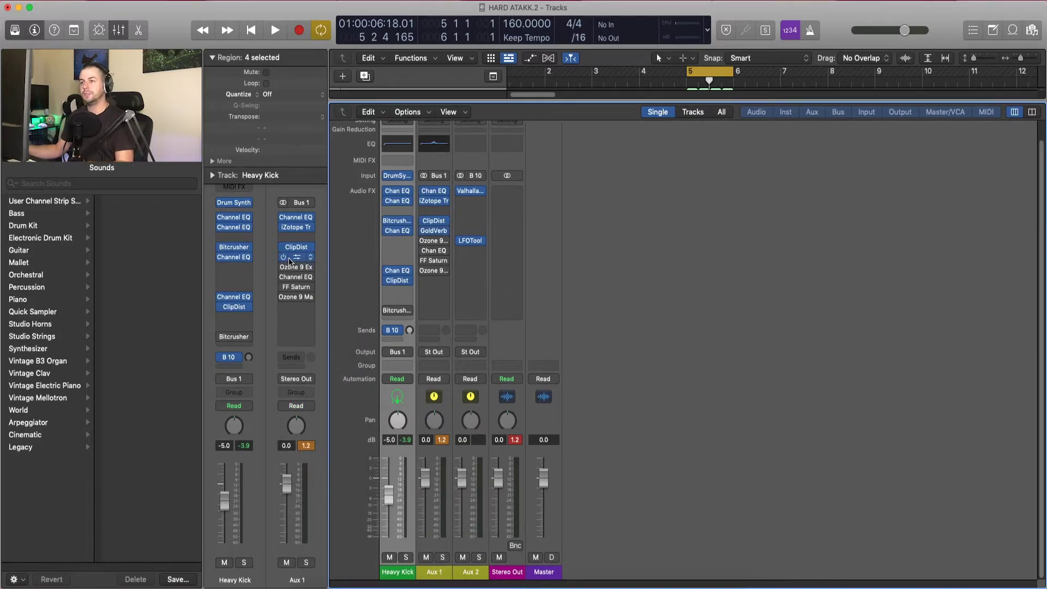
# Audition the kick through the enabled GoldVerb on Aux 1 and close the plug-in window
pyautogui.click(289, 259)
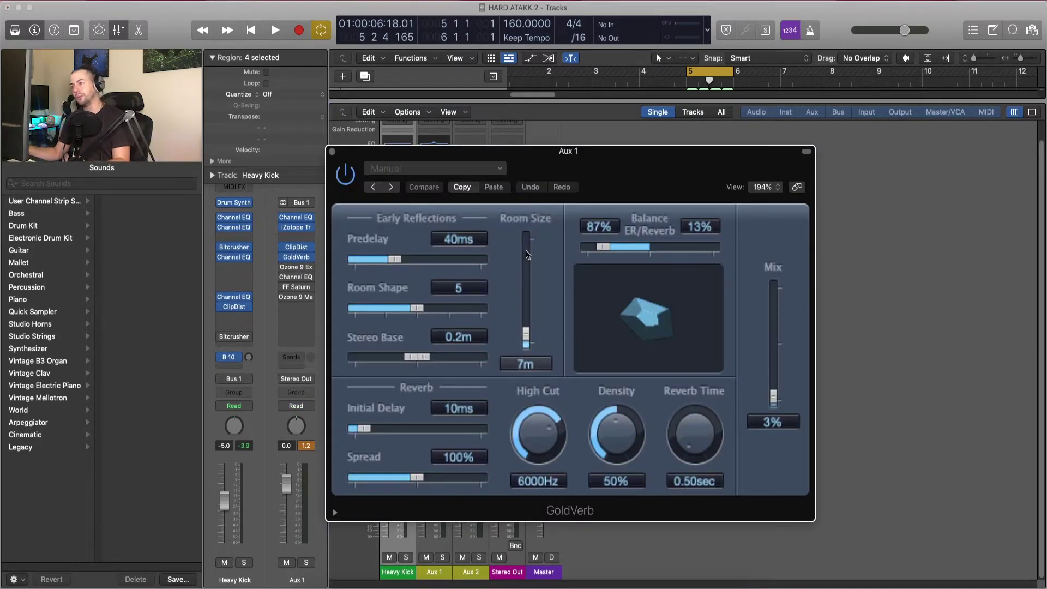
pyautogui.press('space')
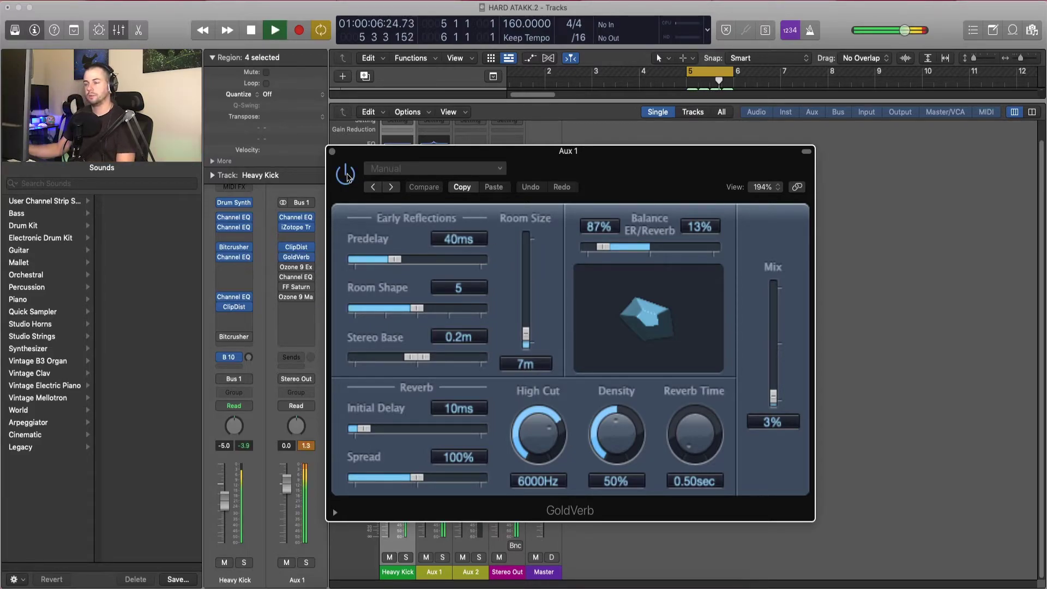
pyautogui.press('space')
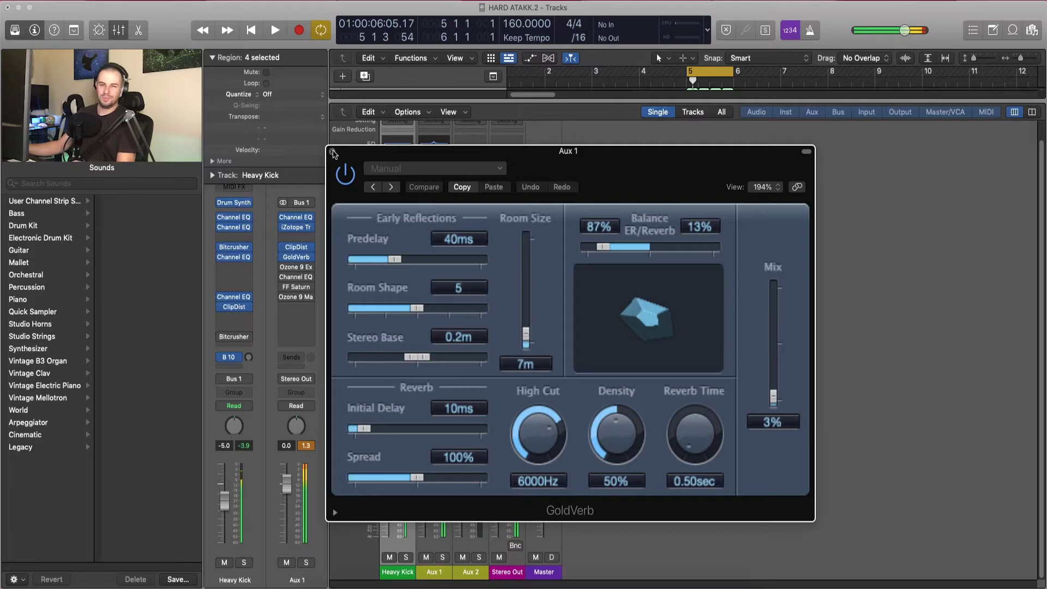
pyautogui.click(333, 151)
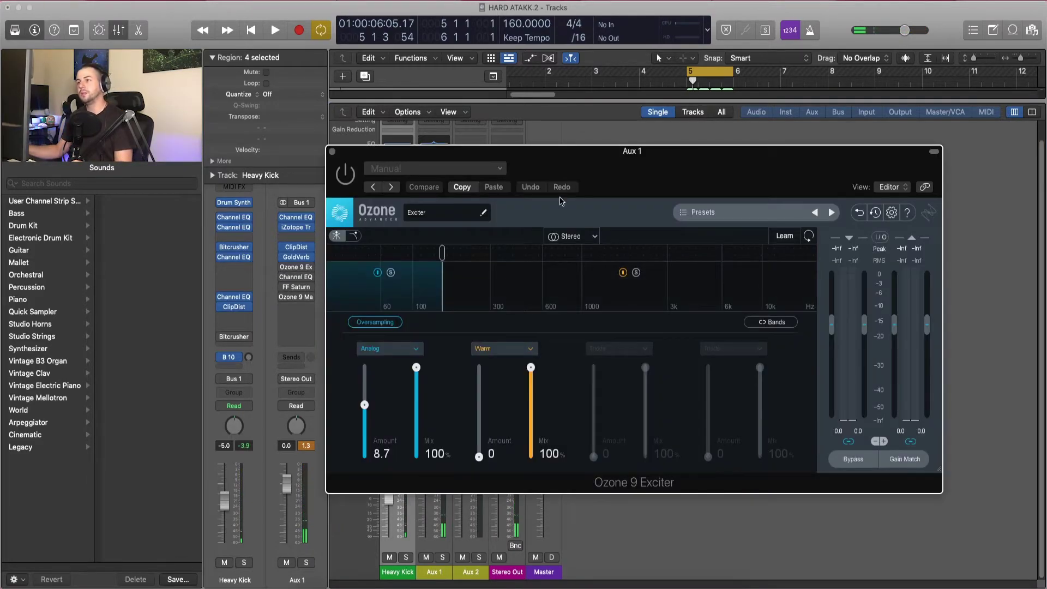
# Turn on the Ozone 9 Exciter on Aux 1, audition the kick through it and close its window
pyautogui.moveTo(658, 165); pyautogui.dragTo(675, 161)
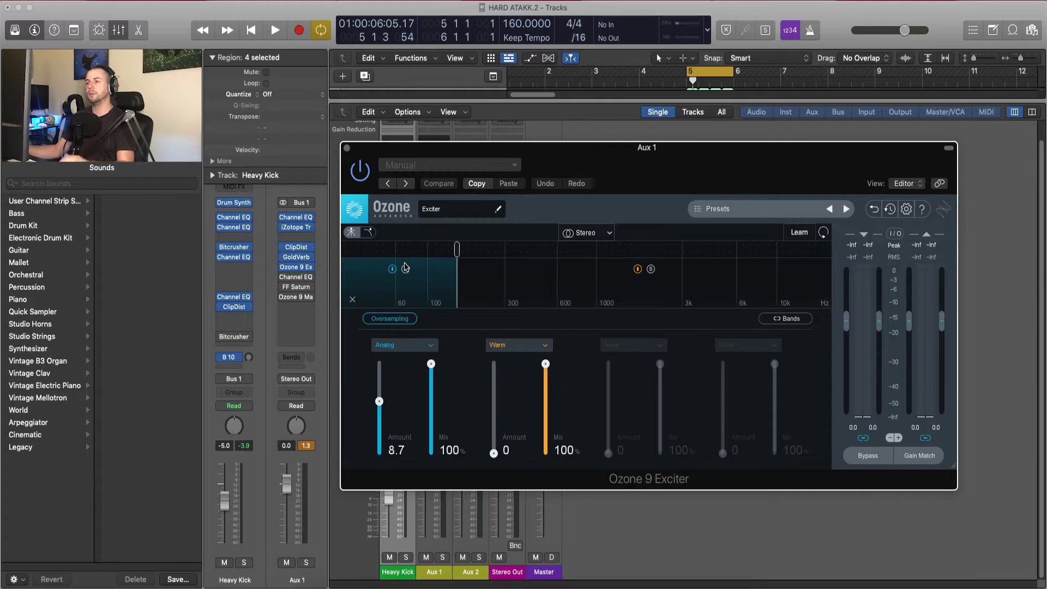
pyautogui.press('space')
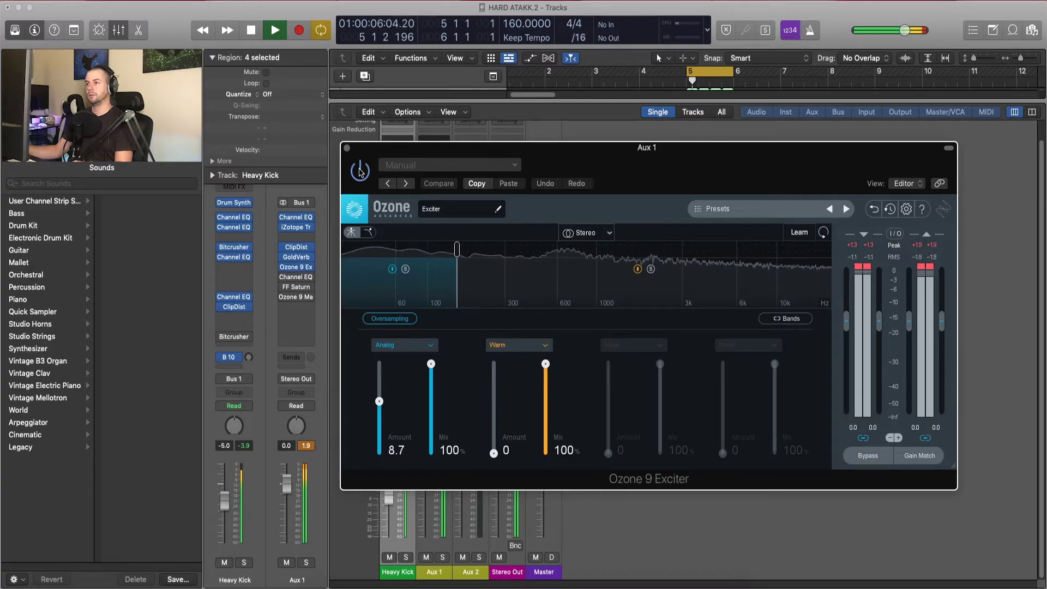
pyautogui.click(347, 147)
pyautogui.press('space')
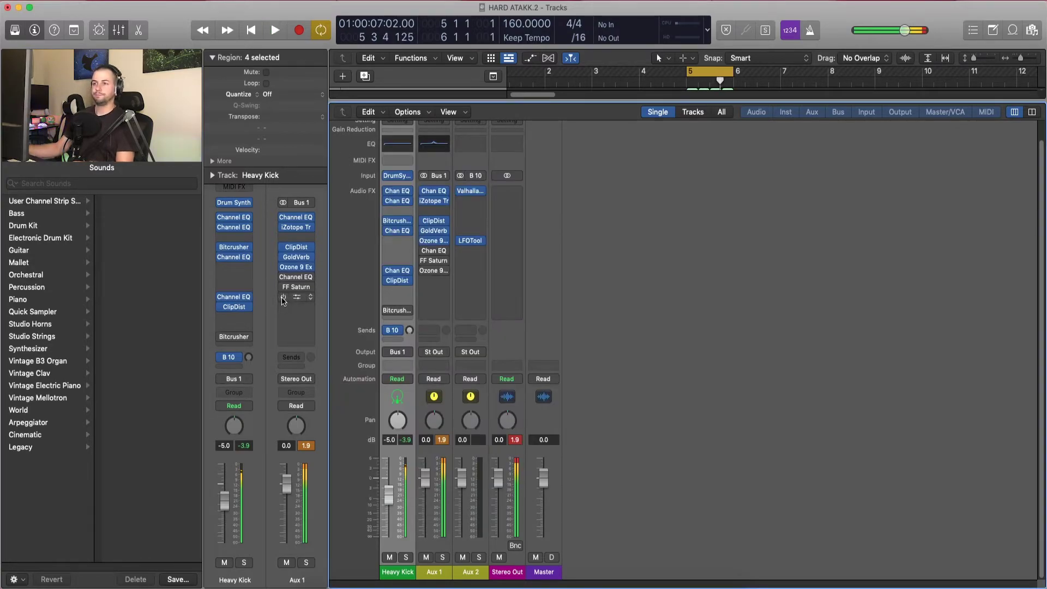
# Turn on the bypassed Channel EQ on Aux 1, audition the kick through it and close its window
pyautogui.click(295, 277)
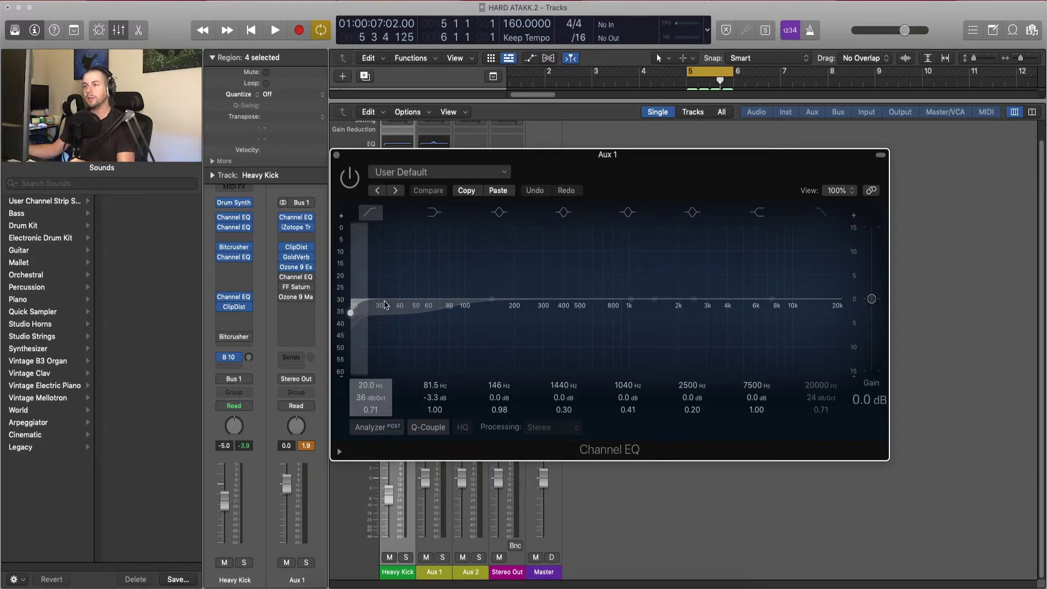
pyautogui.click(350, 179)
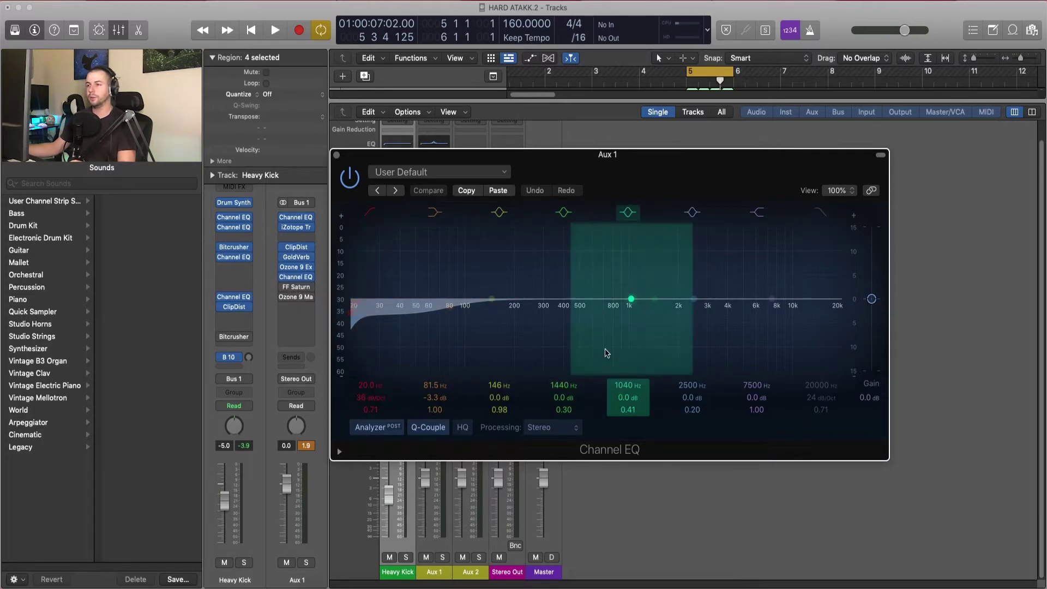
pyautogui.press('space')
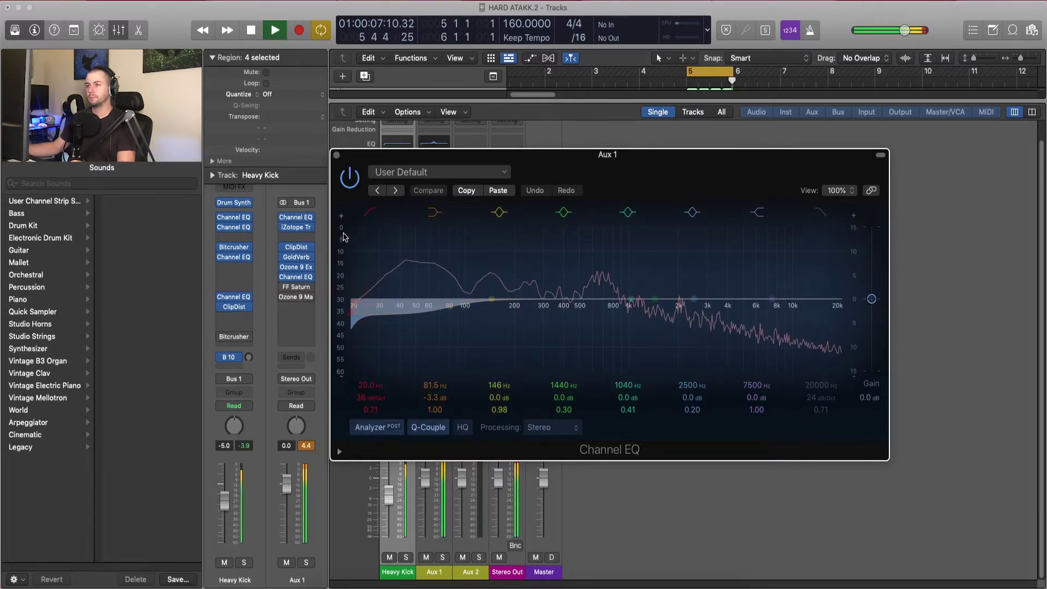
pyautogui.press('space')
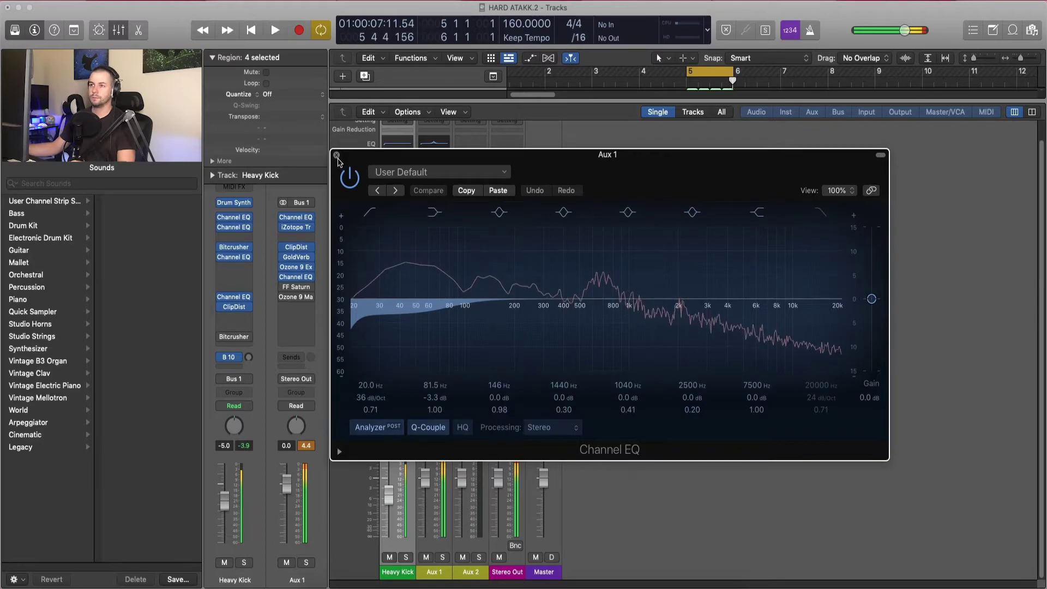
pyautogui.click(336, 155)
# Turn on FF Saturn on Aux 1, audition the kick through its saturation and close its window
pyautogui.click(296, 287)
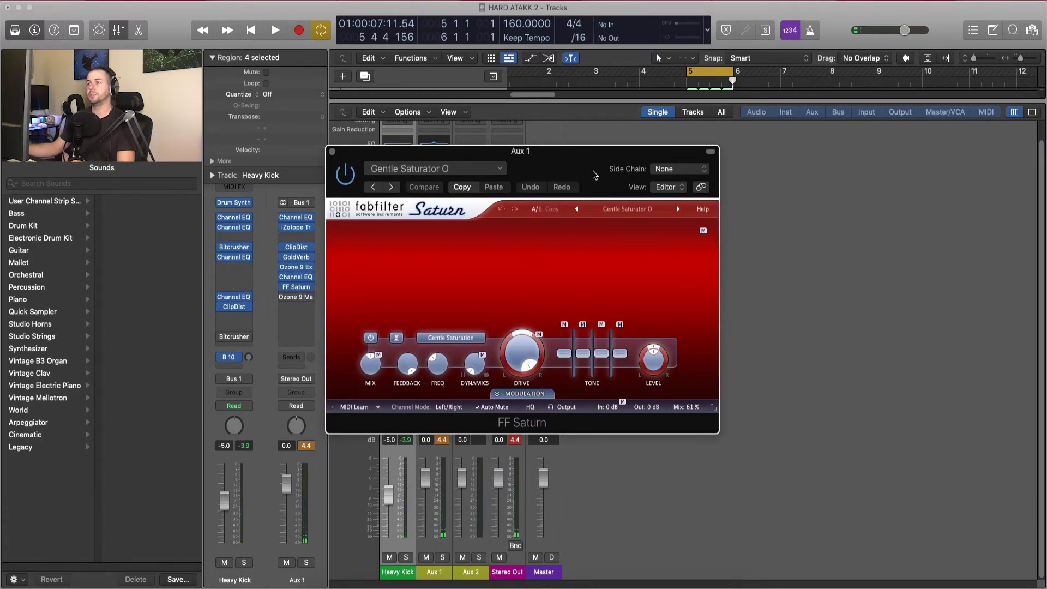
pyautogui.press('space')
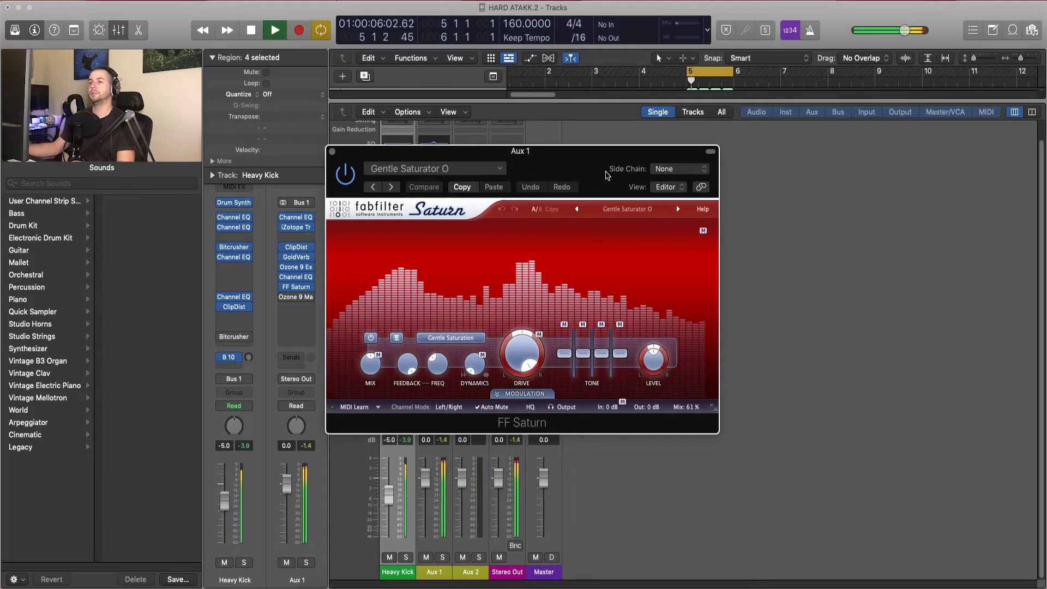
pyautogui.press('space')
pyautogui.click(331, 153)
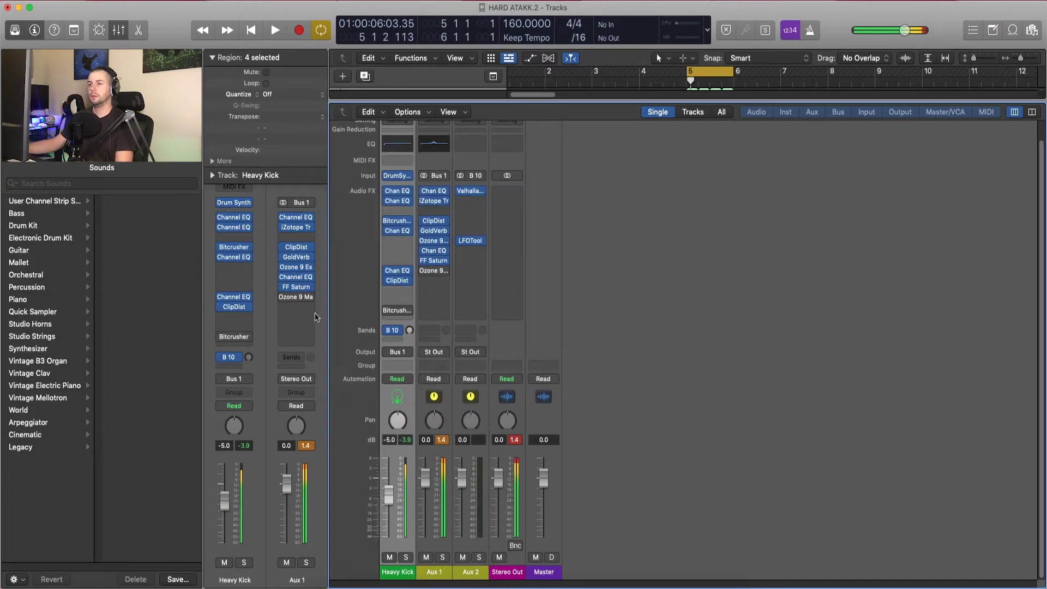
# Compare the kick with the Ozone 9 Maximizer on Aux 1 bypassed and active during playback, leave it on and close its window
pyautogui.click(284, 300)
pyautogui.click(328, 289)
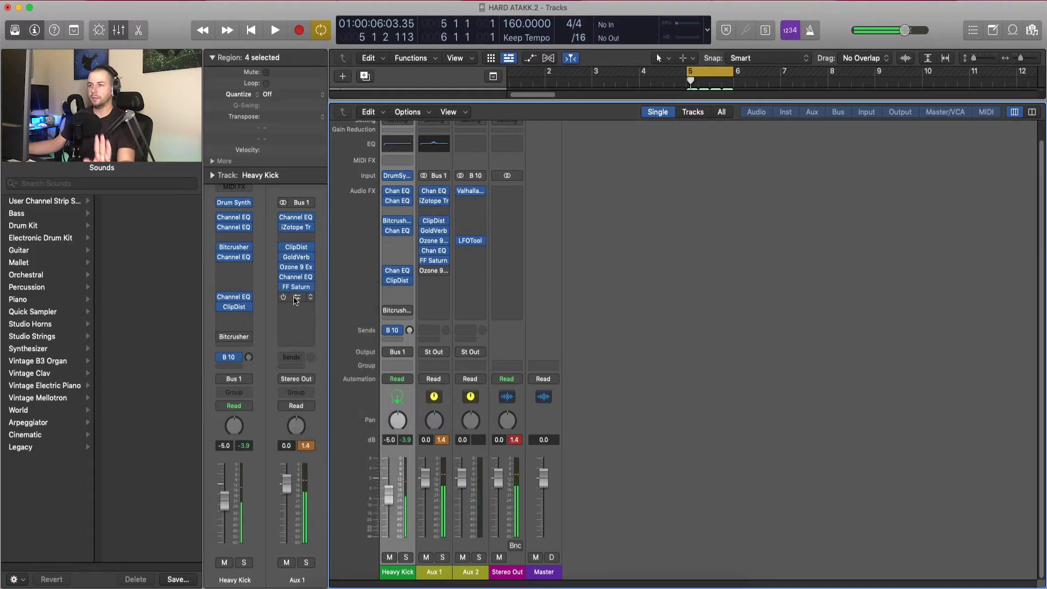
pyautogui.click(295, 301)
pyautogui.click(554, 327)
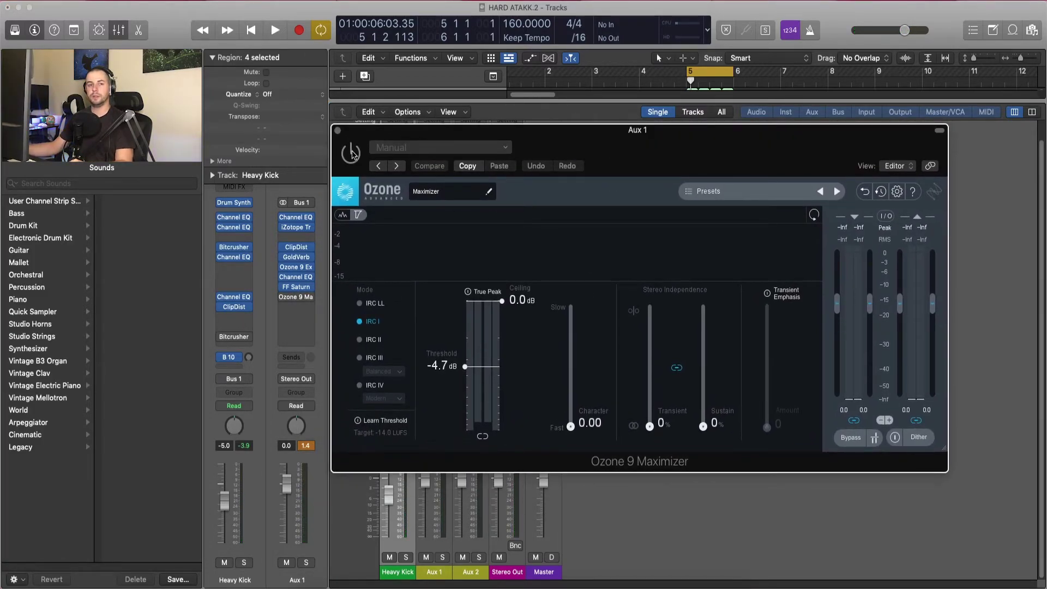
pyautogui.press('space')
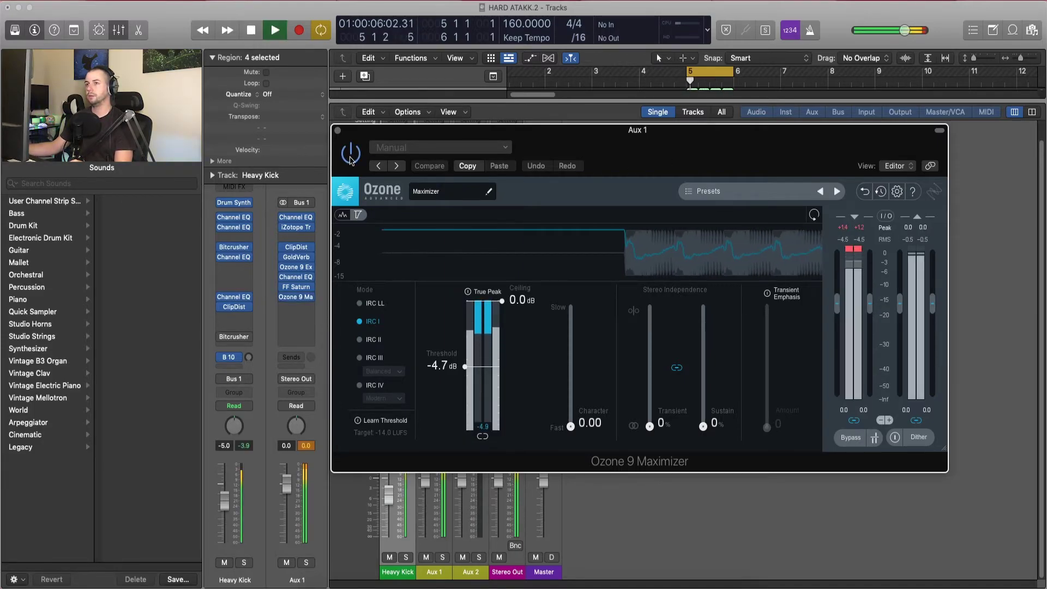
pyautogui.press('space')
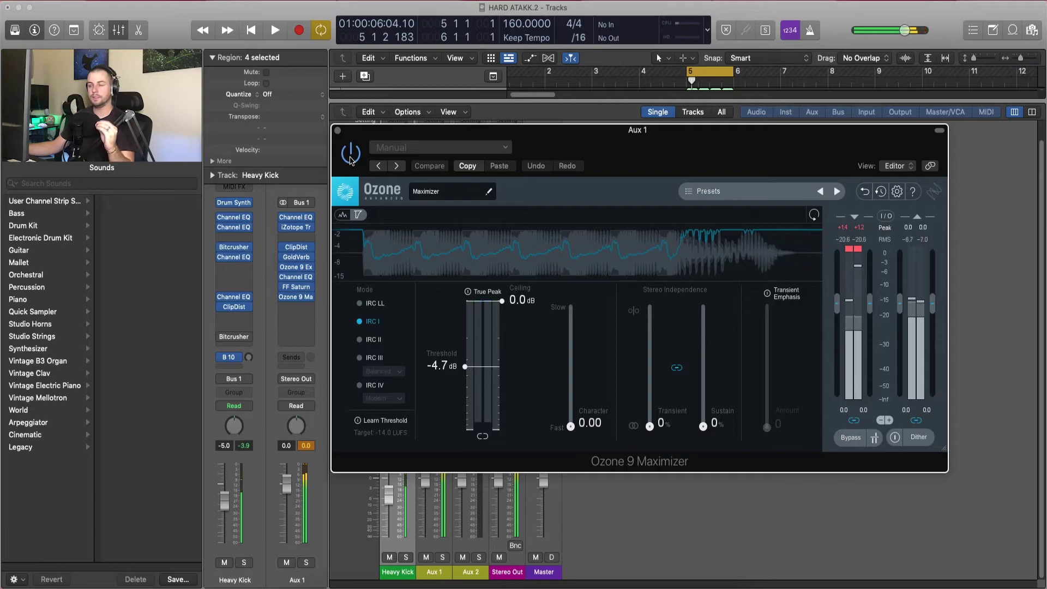
pyautogui.press('space')
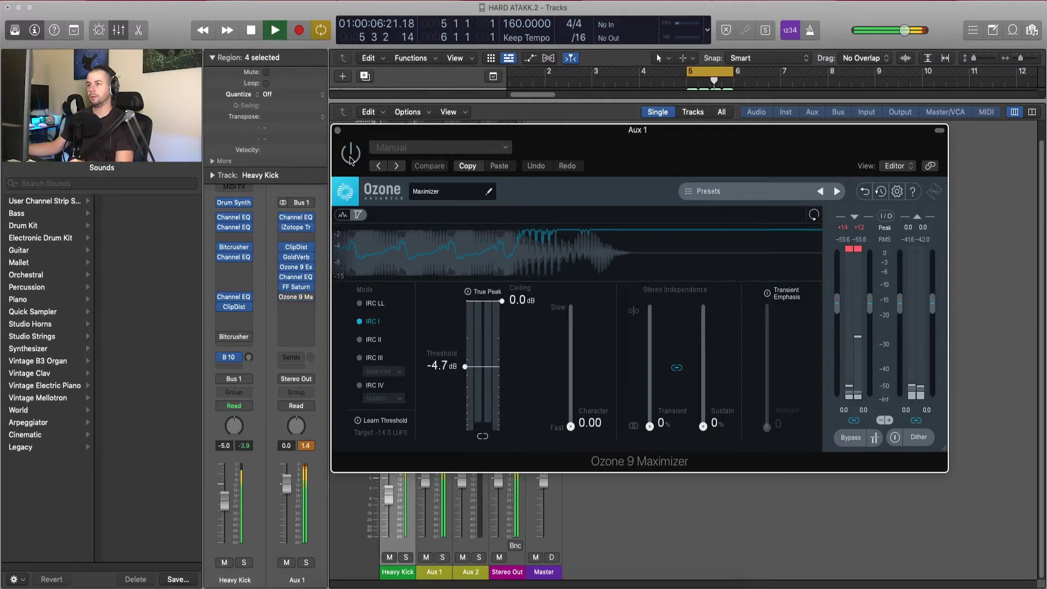
pyautogui.press('space')
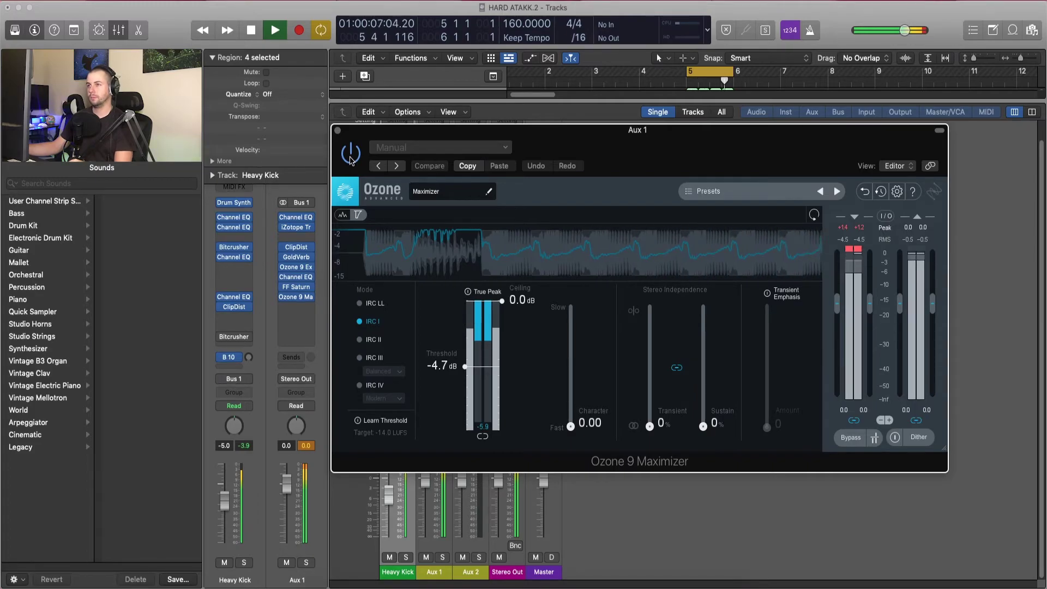
pyautogui.press('space')
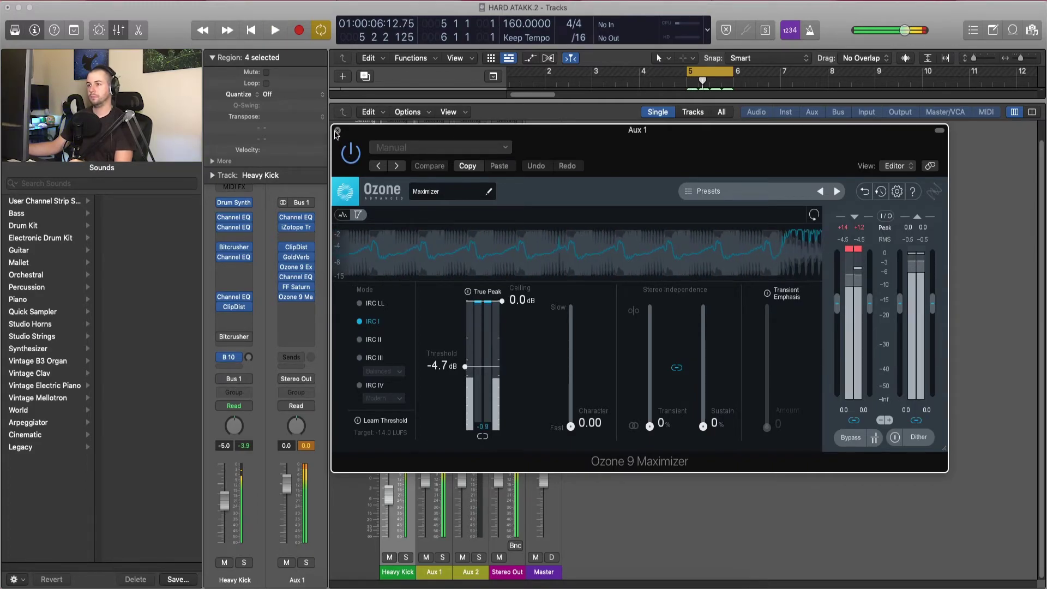
pyautogui.click(338, 131)
# Turn on the last Bitcrusher on Heavy Kick, compare the kick with it bypassed and active, leave it on and close its window
pyautogui.click(389, 310)
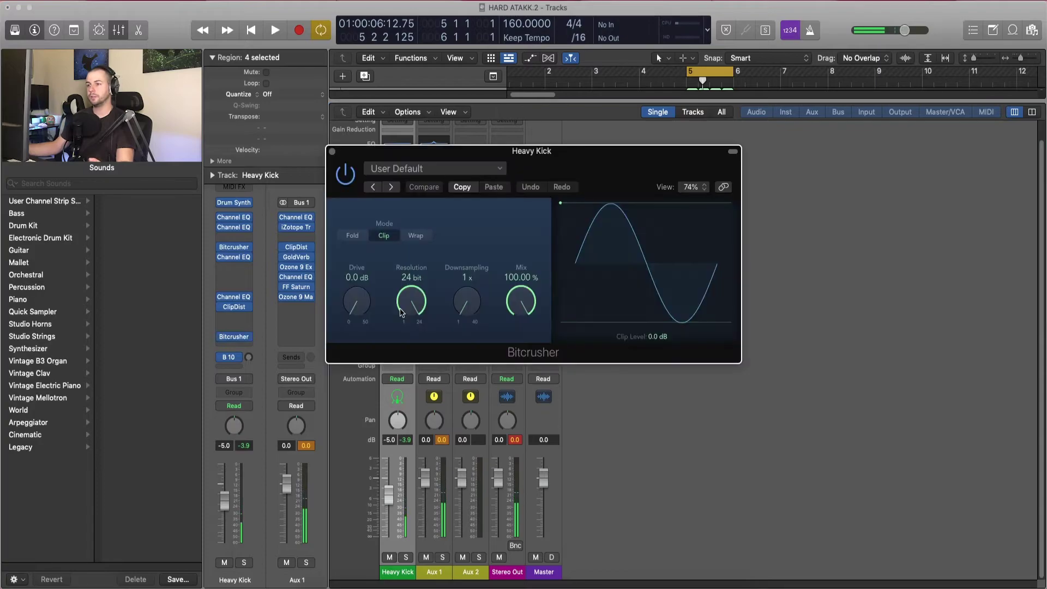
pyautogui.press('space')
pyautogui.press('b')
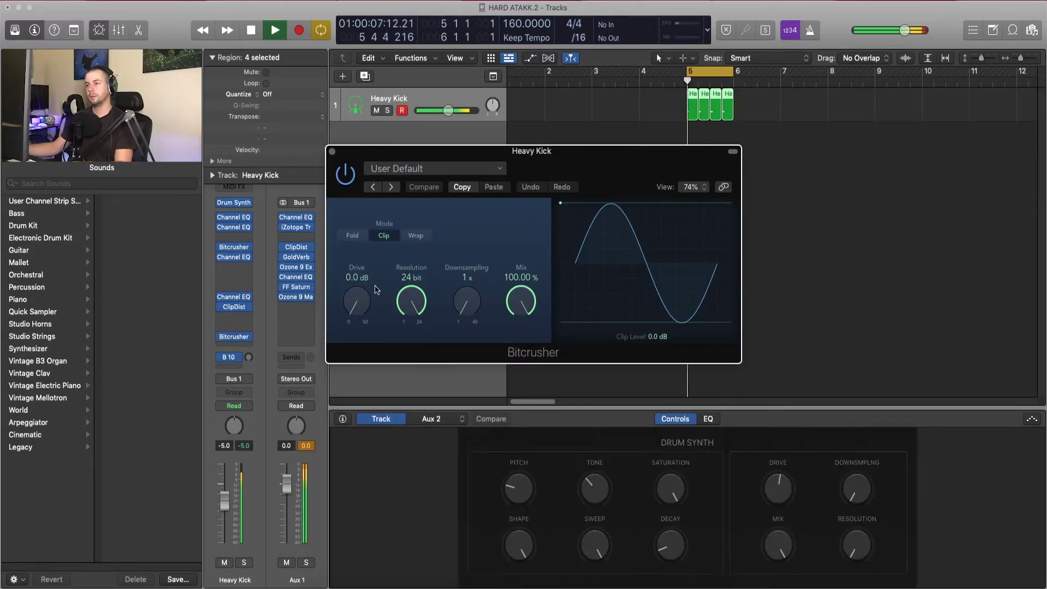
pyautogui.press('space')
pyautogui.press('x')
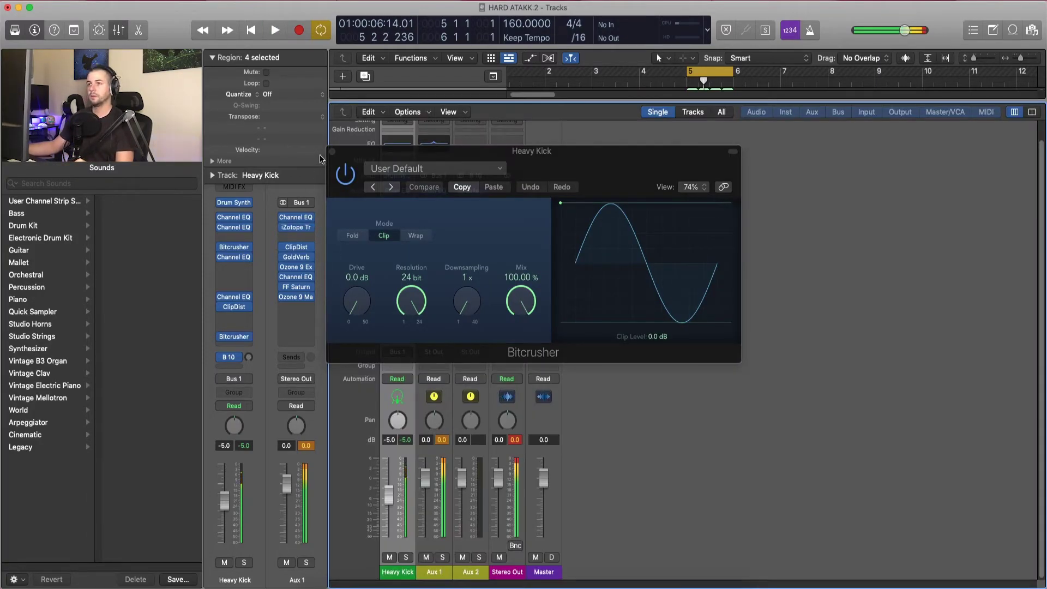
pyautogui.click(442, 439)
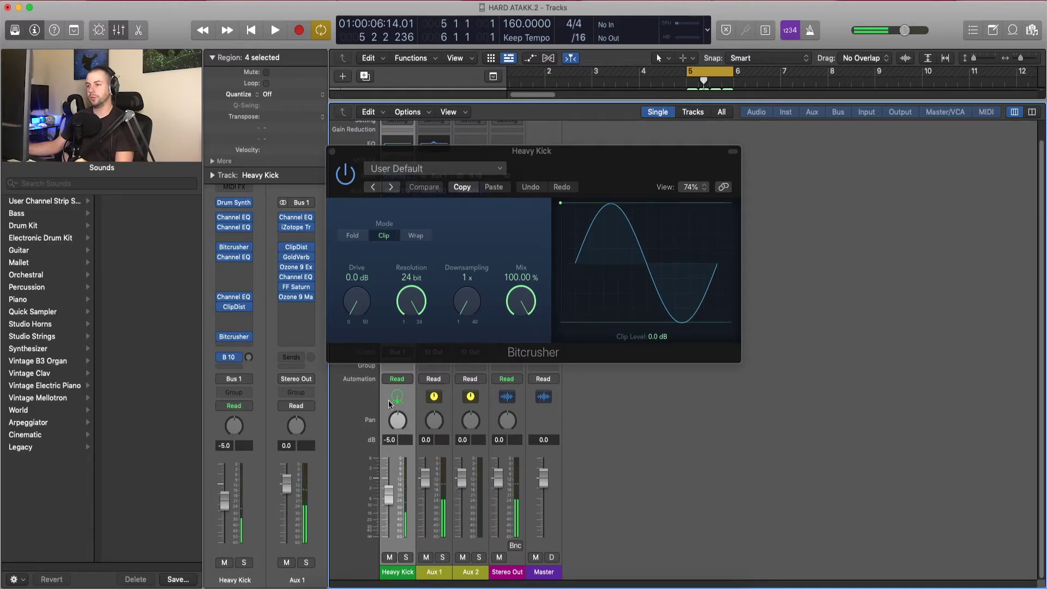
pyautogui.click(347, 155)
pyautogui.press('space')
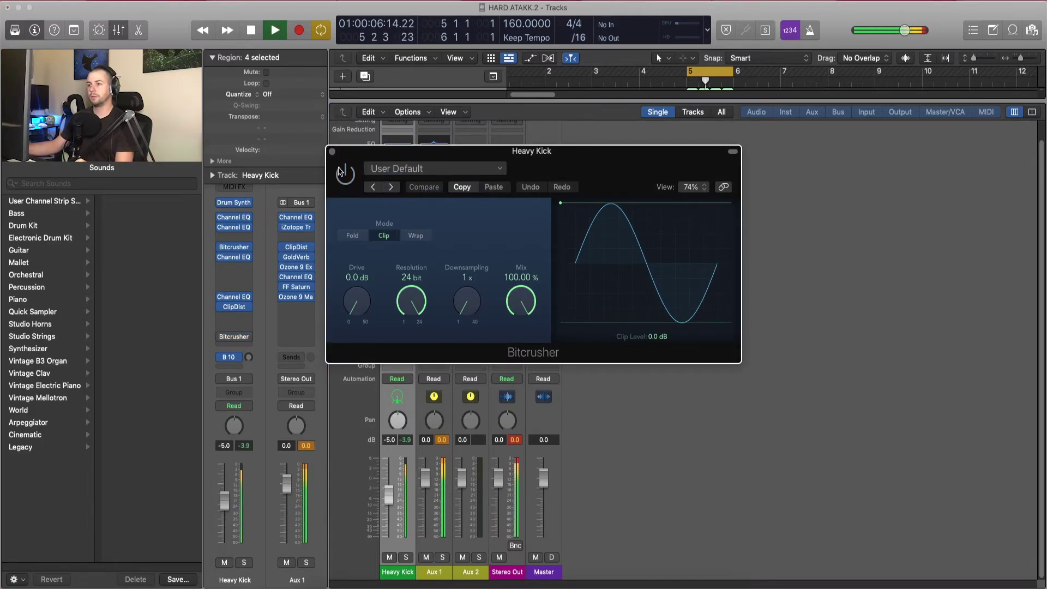
pyautogui.click(332, 152)
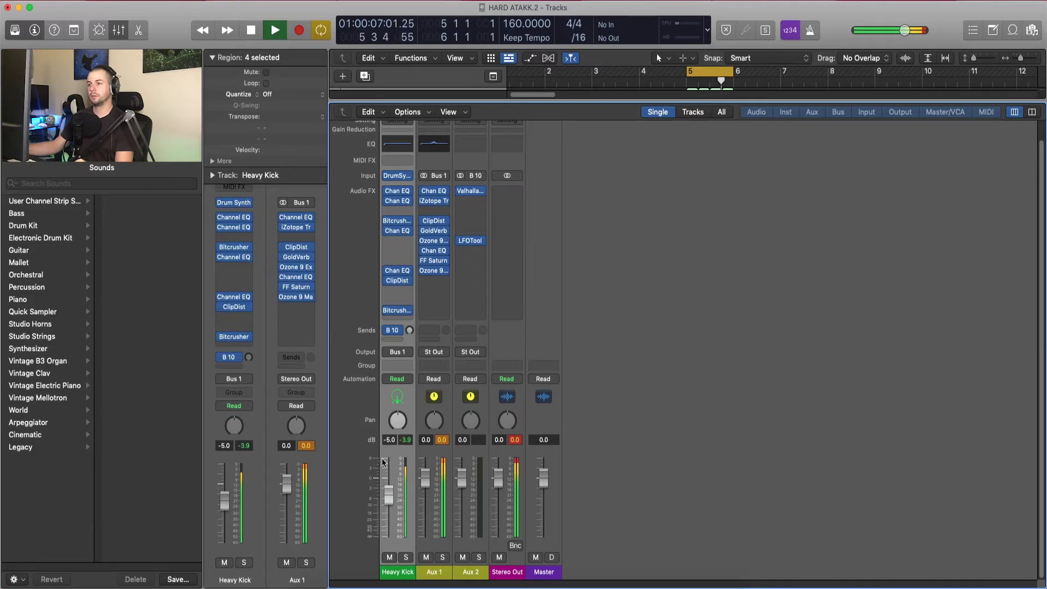
pyautogui.click(431, 450)
pyautogui.press('space')
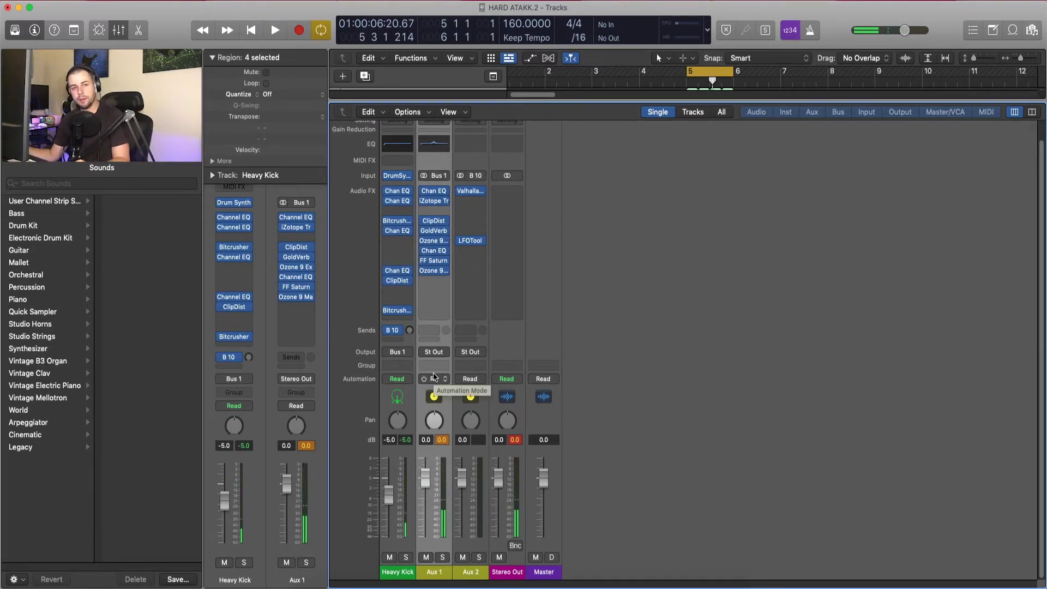
# Audition the looped Heavy Kick regions through the complete effect chain
pyautogui.press('x')
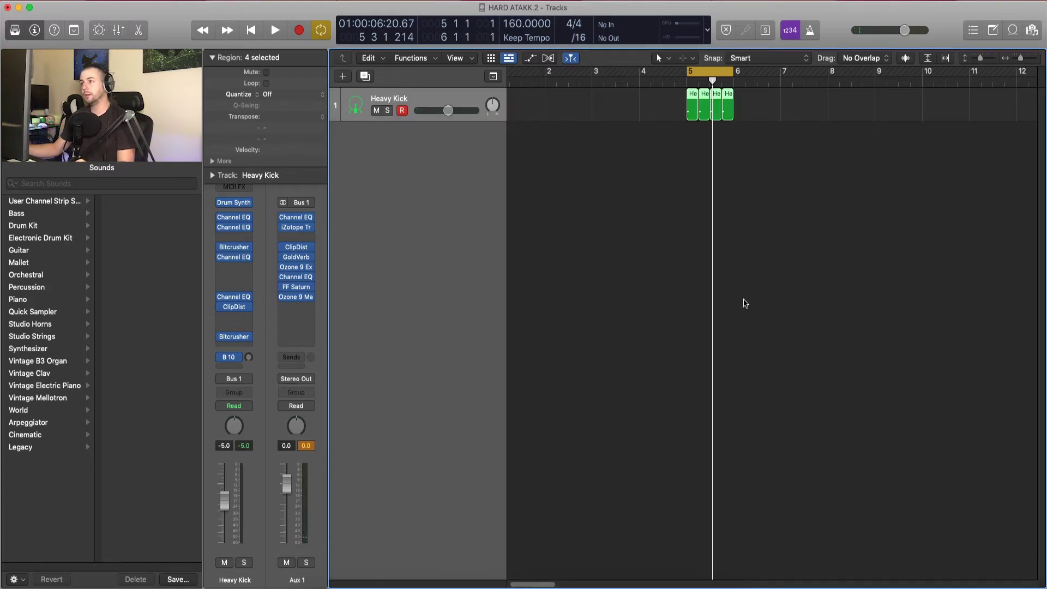
pyautogui.press('super+Right')
pyautogui.press('super+Right')
pyautogui.press('super+Down')
pyautogui.press('super+Down')
pyautogui.press('super+Down')
pyautogui.press('super+Left')
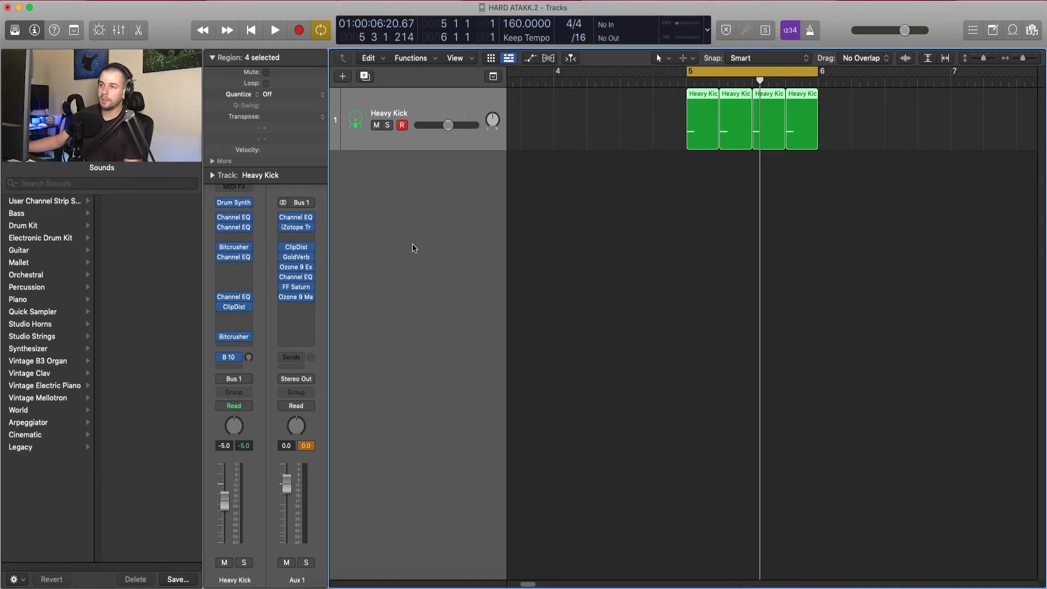
pyautogui.press('x')
pyautogui.press('space')
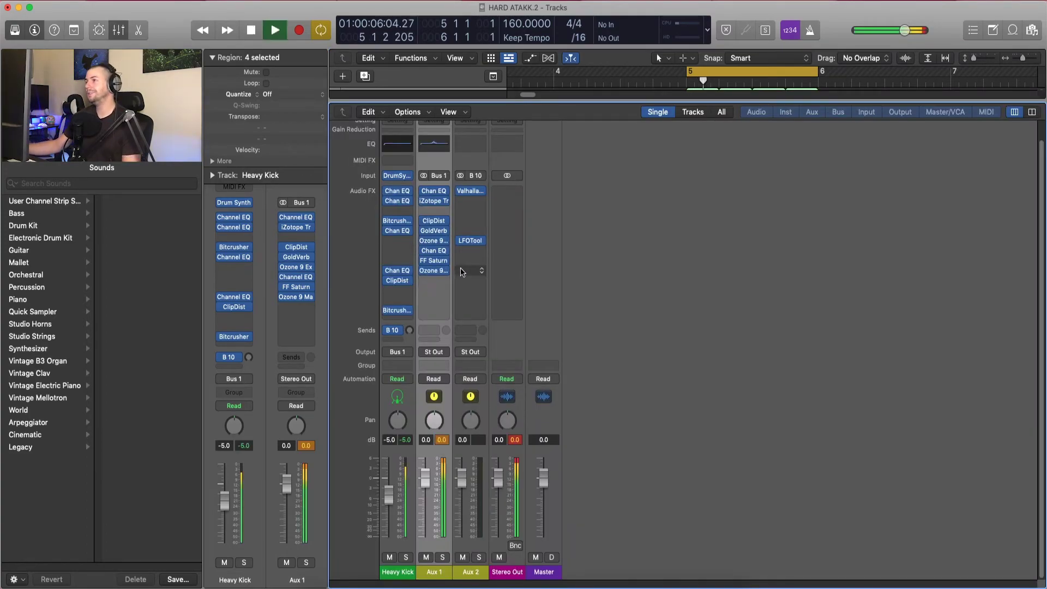
pyautogui.press('x')
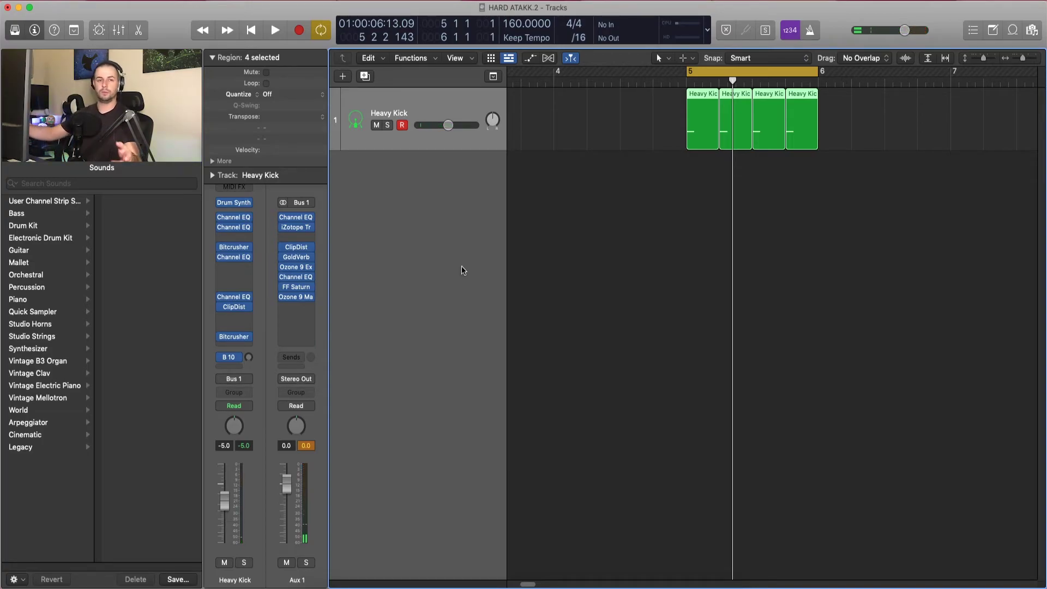
# Try boosting the 695 Hz band of Heavy Kick's last Channel EQ to +19.6 dB at 655 Hz, and restore the original curve with Compare
pyautogui.click(235, 298)
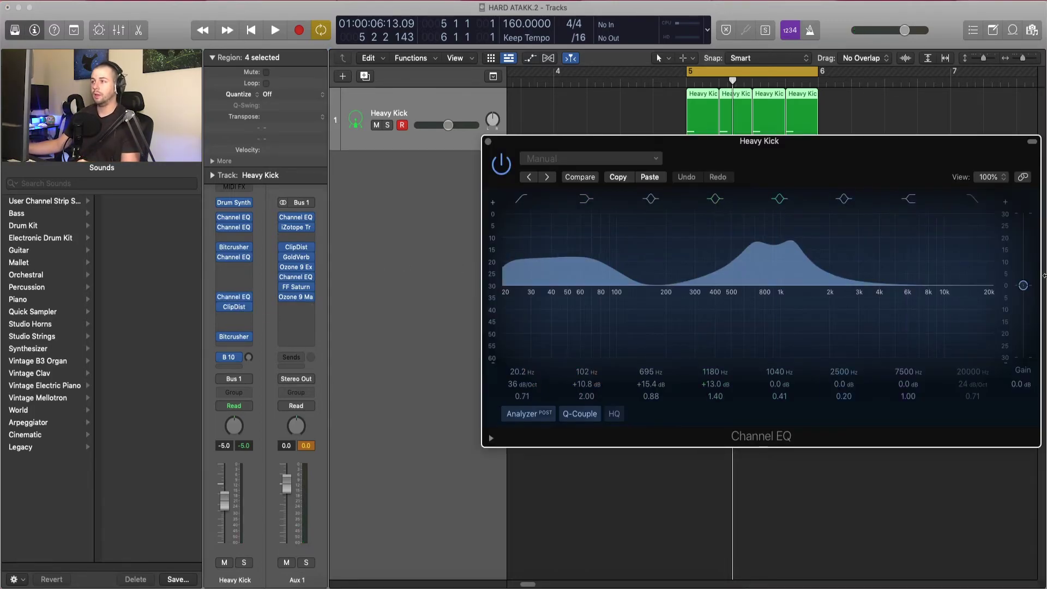
pyautogui.moveTo(819, 160); pyautogui.dragTo(743, 223)
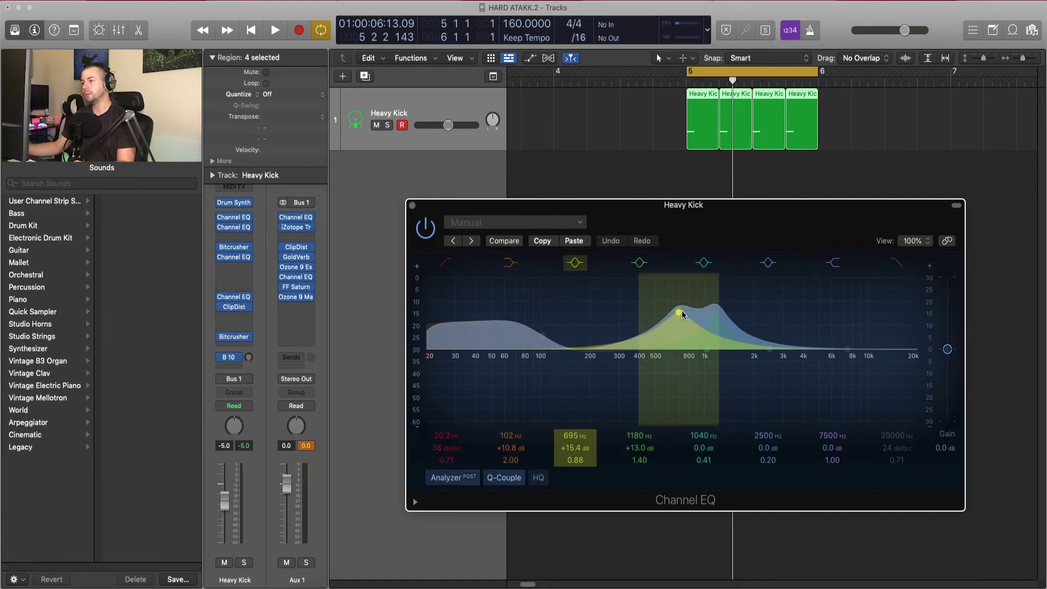
pyautogui.press('space')
pyautogui.moveTo(681, 315); pyautogui.dragTo(677, 271)
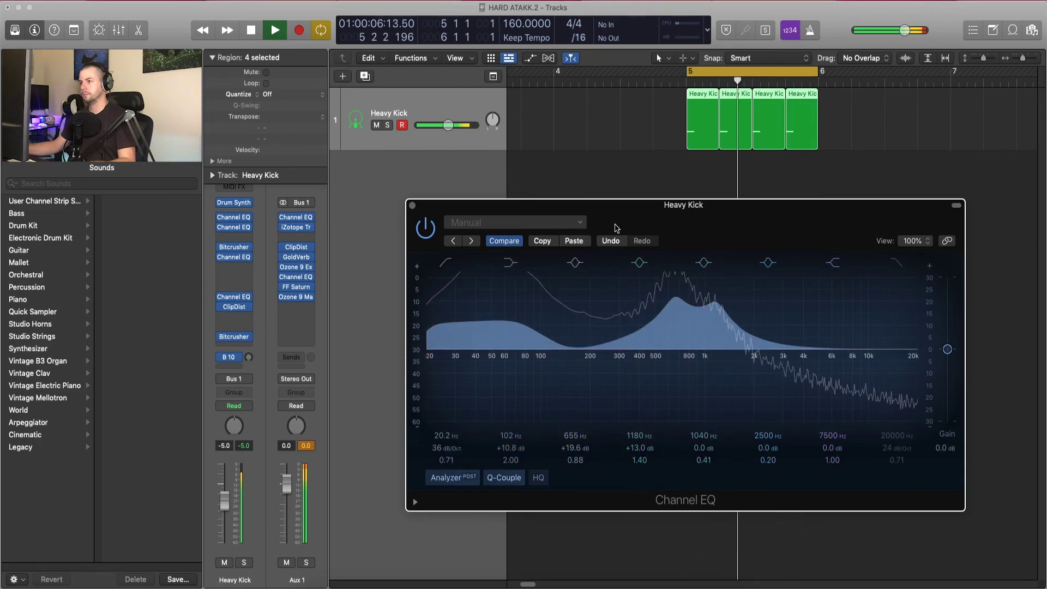
pyautogui.click(495, 242)
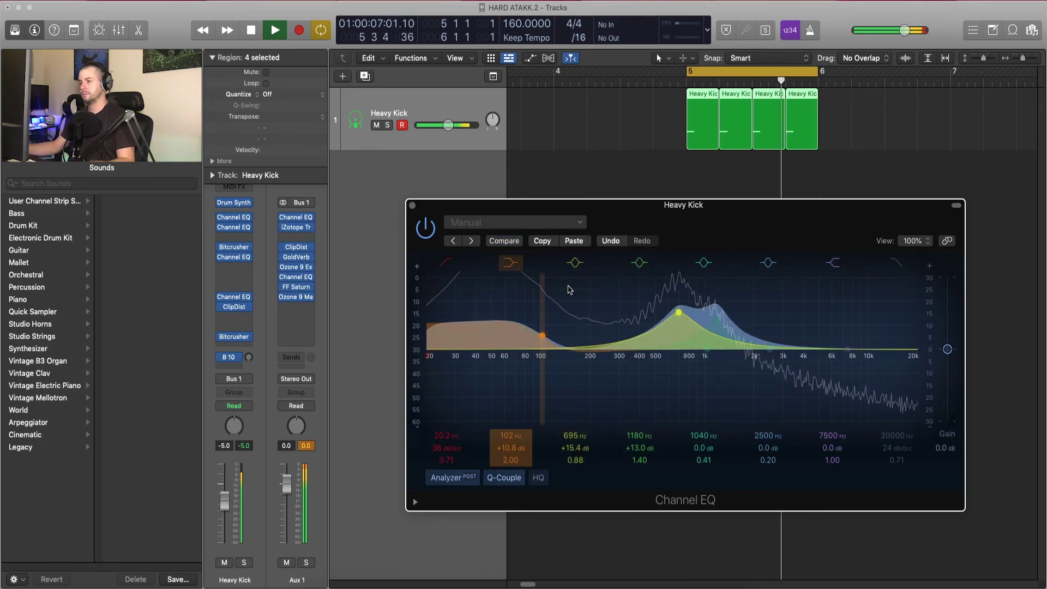
pyautogui.press('space')
pyautogui.click(412, 205)
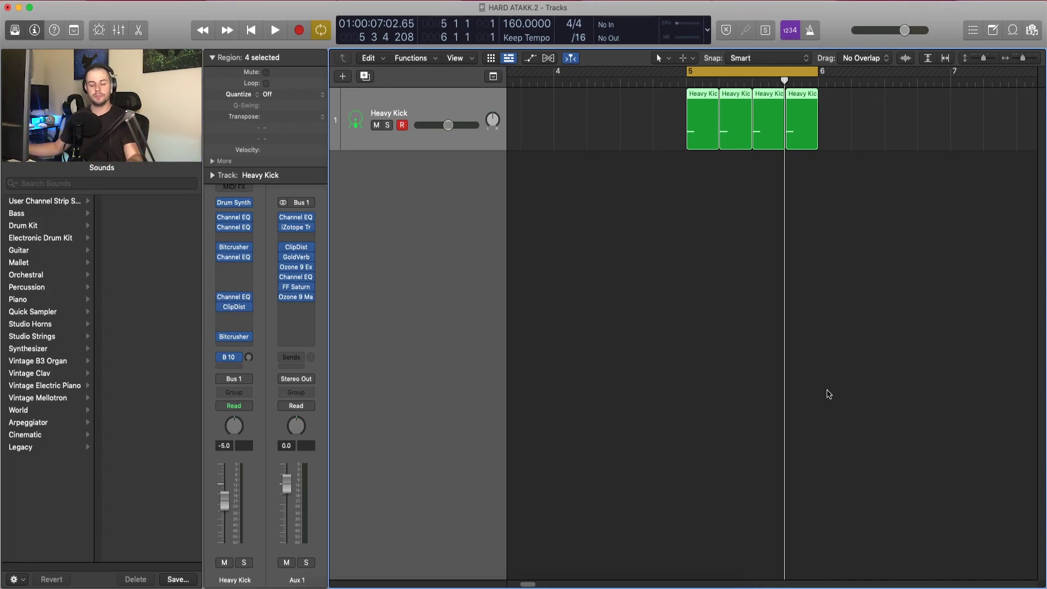
# Bypass iZotope Tr, the Ozone 9 Exciter, FF Saturn and the Ozone 9 Maximizer on Aux 1 and audition the kick without them
pyautogui.press('x')
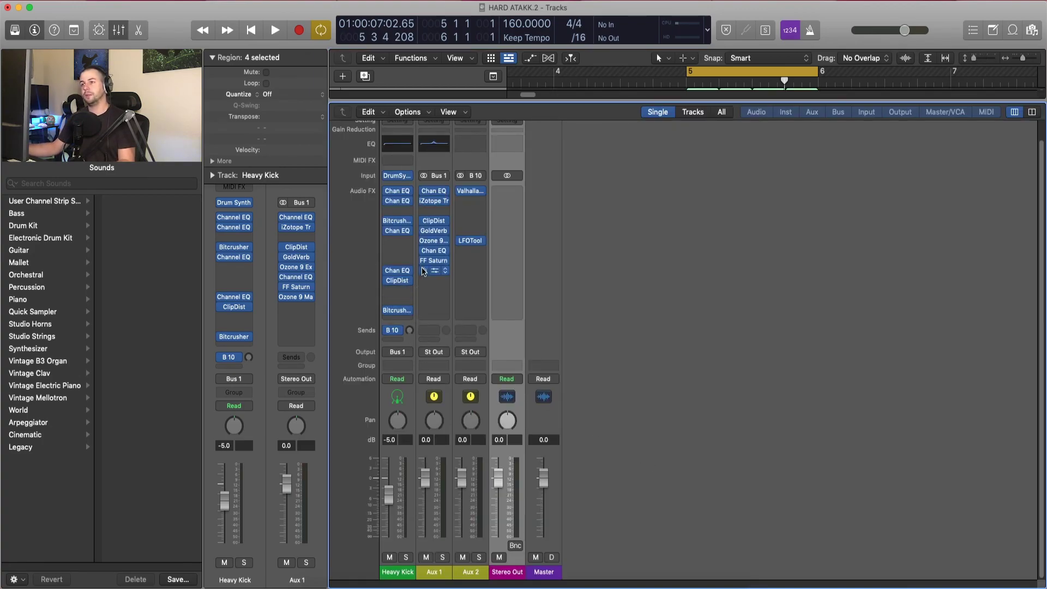
pyautogui.press('space')
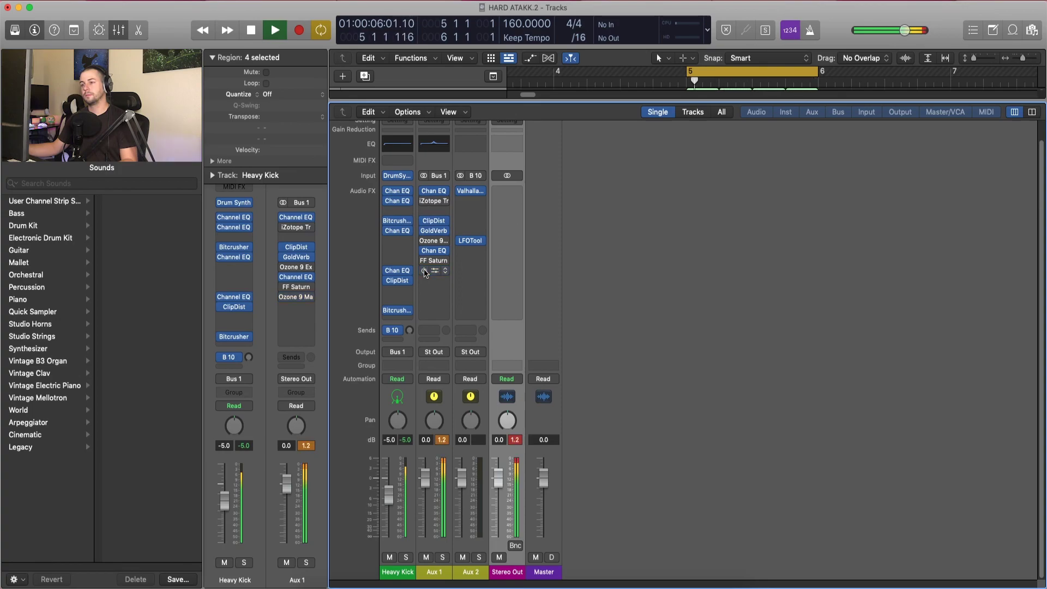
pyautogui.press('space')
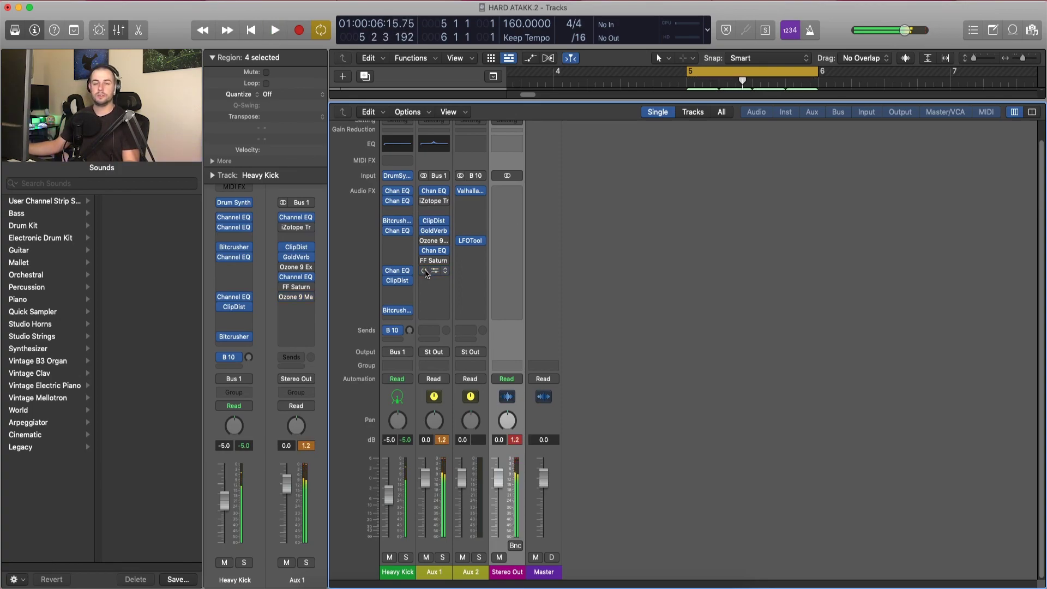